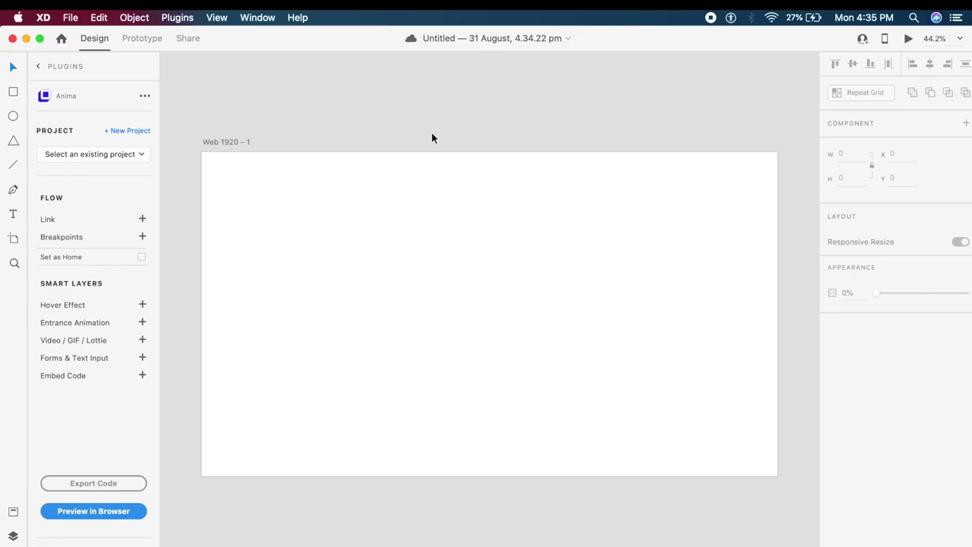
# Step: Create a text box on the artboard containing the word FOOD
pyautogui.click(424, 225)
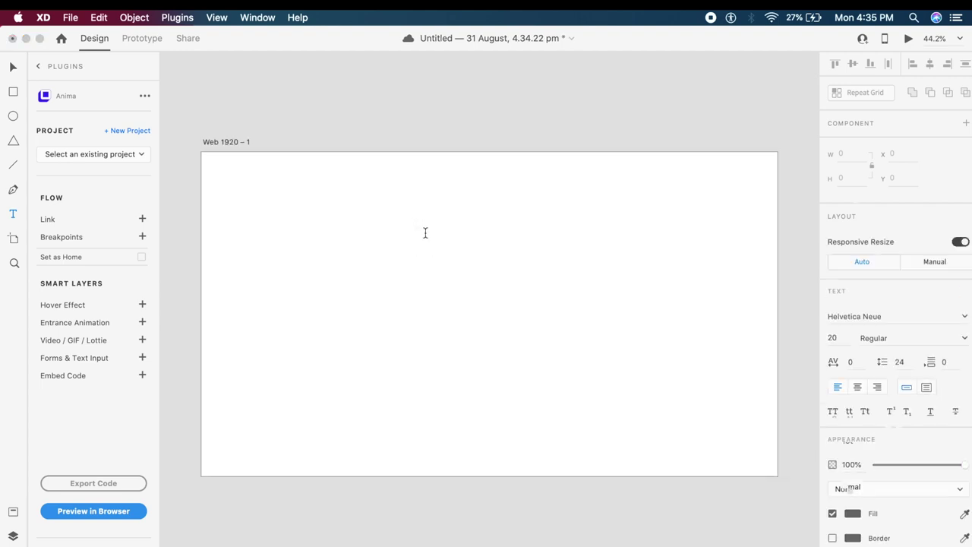
pyautogui.press('Escape')
pyautogui.click(418, 235)
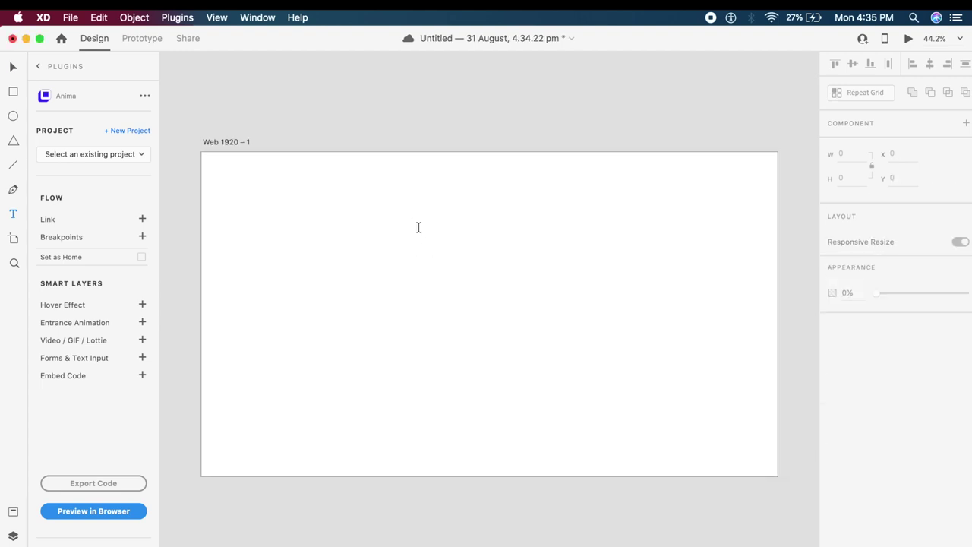
pyautogui.click(390, 230)
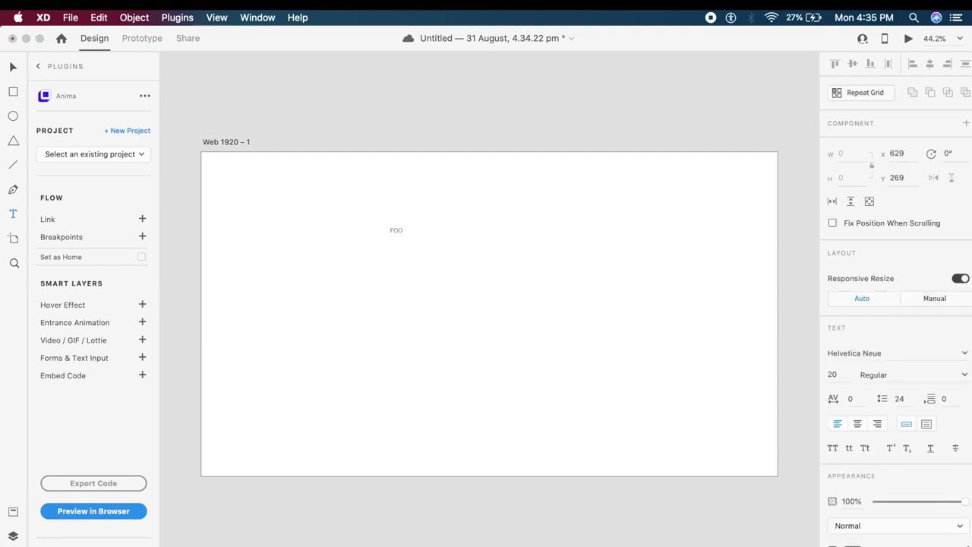
pyautogui.press('Escape')
pyautogui.click(398, 242)
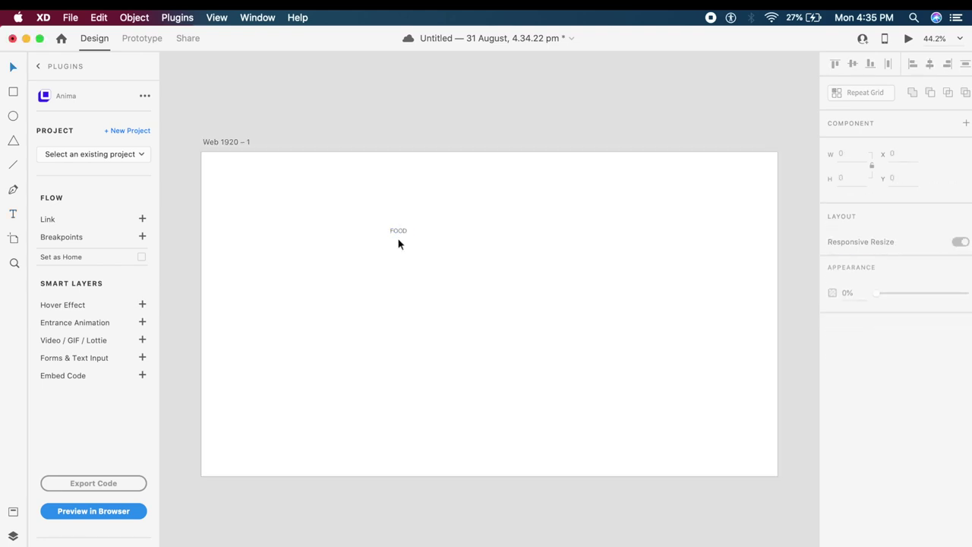
# Step: Scale the FOOD text up into a large Nunito Sans headline, size 205
pyautogui.click(399, 234)
pyautogui.scroll(5, 402, 233)
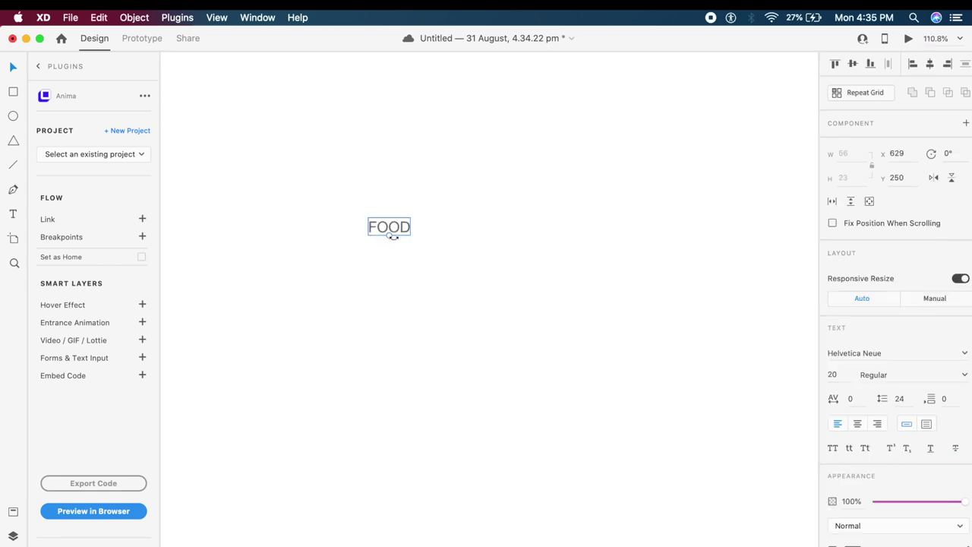
pyautogui.moveTo(390, 236); pyautogui.dragTo(521, 522)
pyautogui.scroll(-5, 652, 378)
pyautogui.hscroll(3, 652, 378)
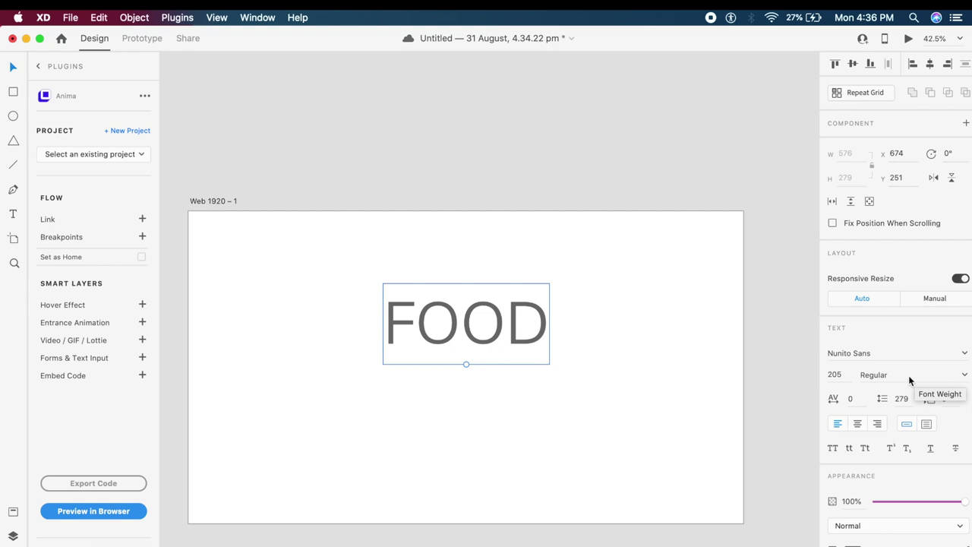
# Step: Set FOOD to Black Italic weight and shift its fill colour hue to purple
pyautogui.click(963, 375)
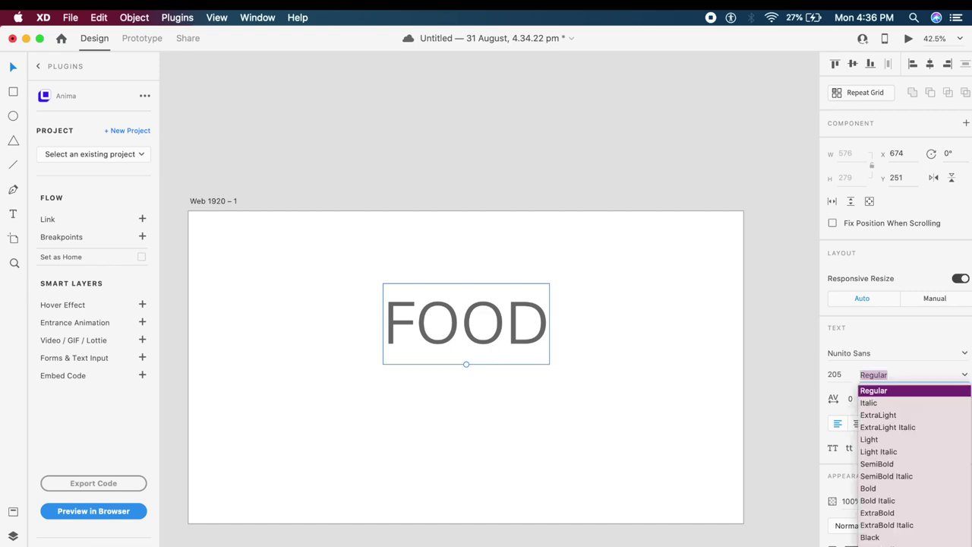
pyautogui.click(885, 546)
pyautogui.press('Escape')
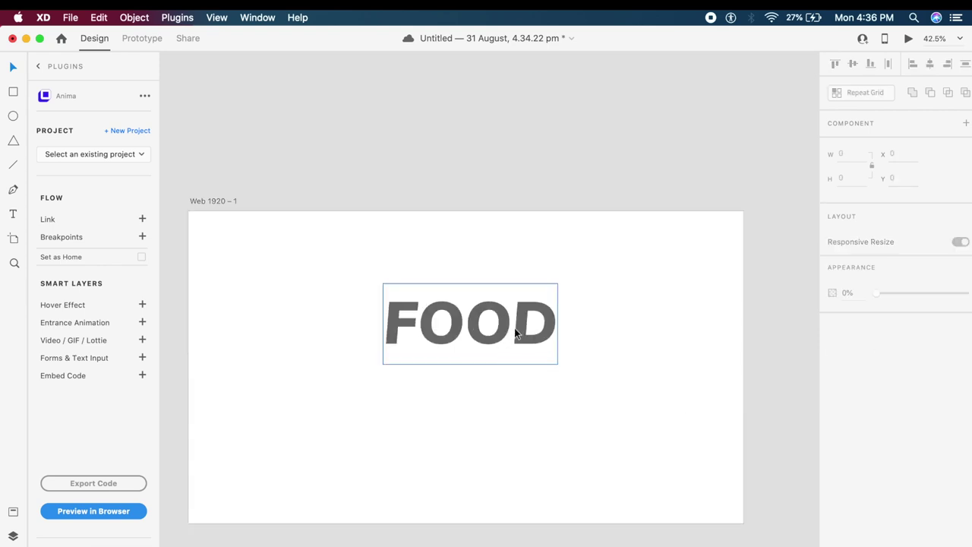
pyautogui.click(515, 333)
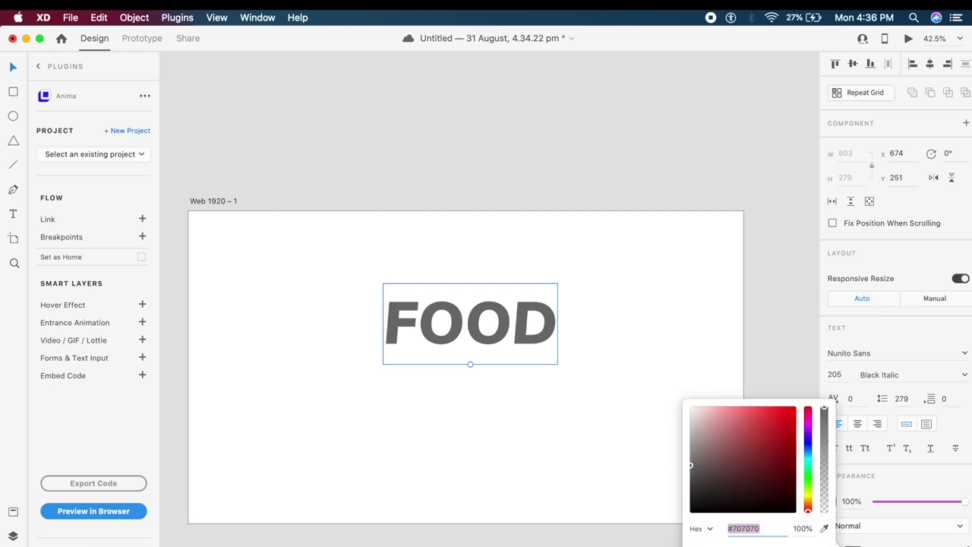
pyautogui.moveTo(810, 441); pyautogui.dragTo(768, 409)
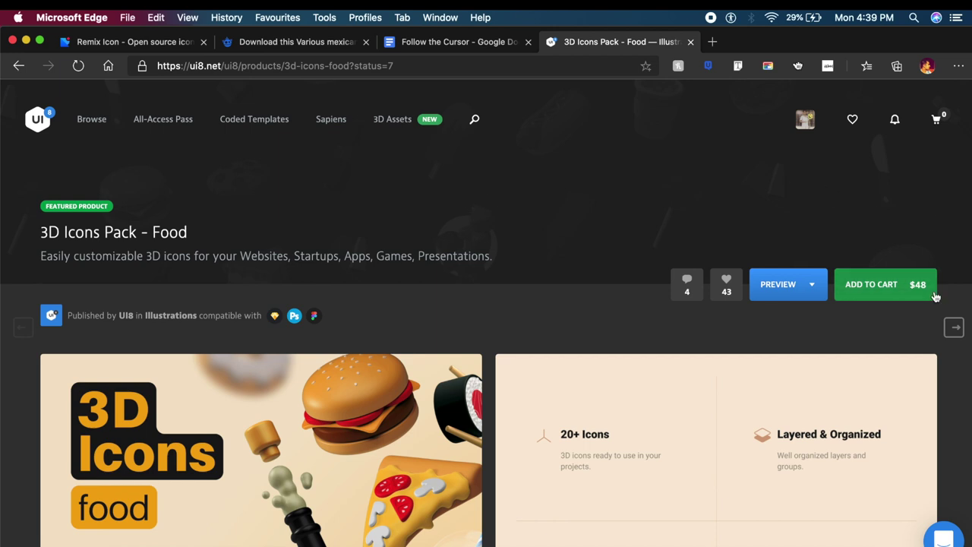
# Step: Choose the DEMO preview option and download the free 3D food icons demo
pyautogui.click(807, 289)
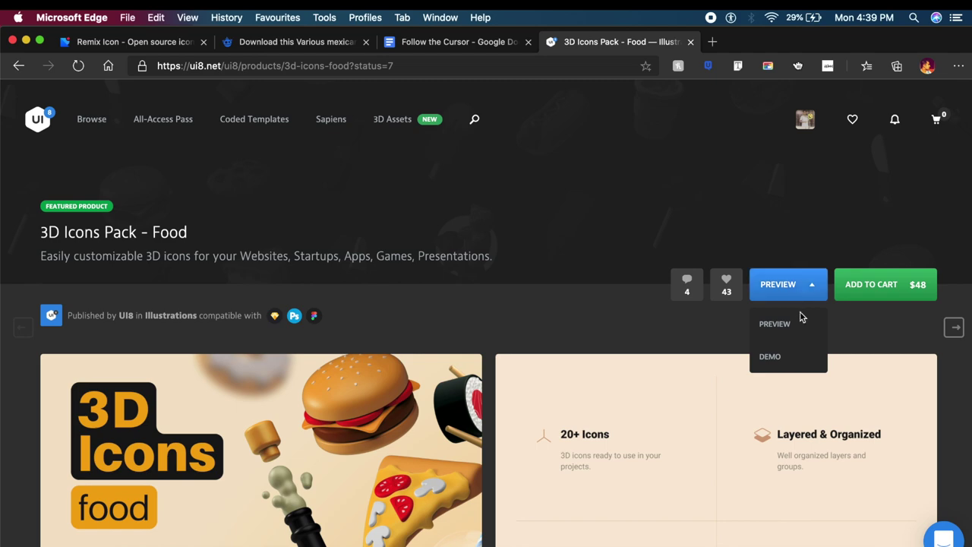
pyautogui.click(767, 362)
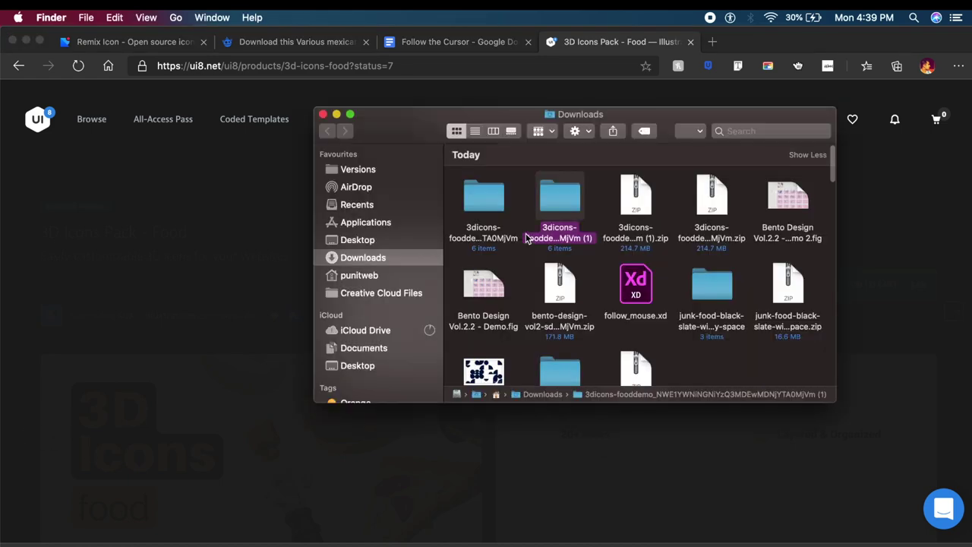
# Step: Open the 3dicons-fooddemo folder's PNG subfolder showing the pizza images, then return to XD
pyautogui.doubleClick(561, 199)
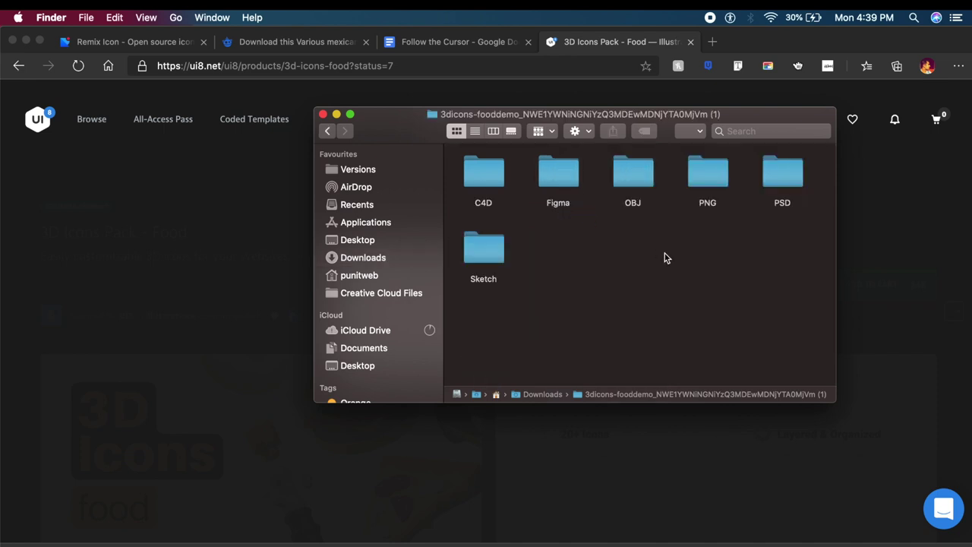
pyautogui.doubleClick(706, 181)
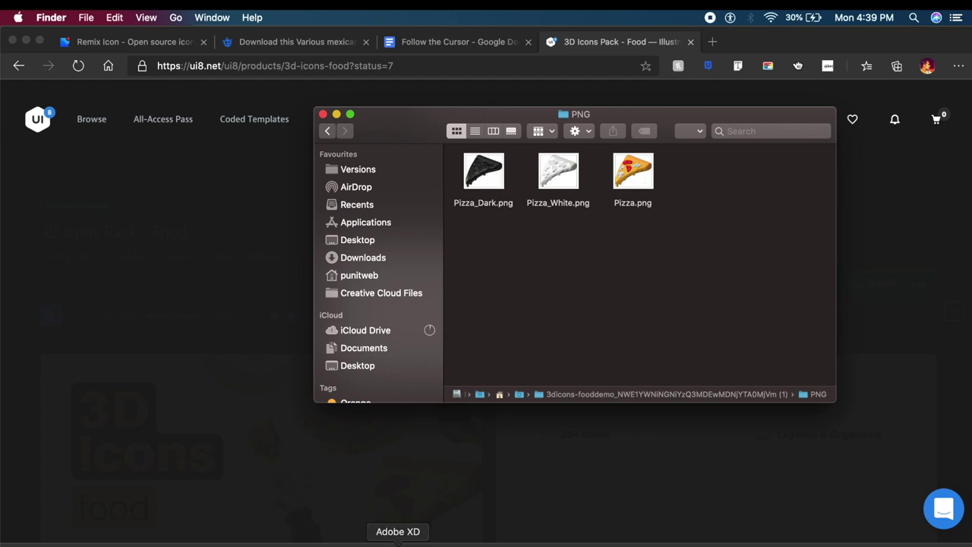
pyautogui.click(399, 542)
# Step: Drag Pizza.png from the Finder PNG folder onto the XD artboard
pyautogui.click(124, 542)
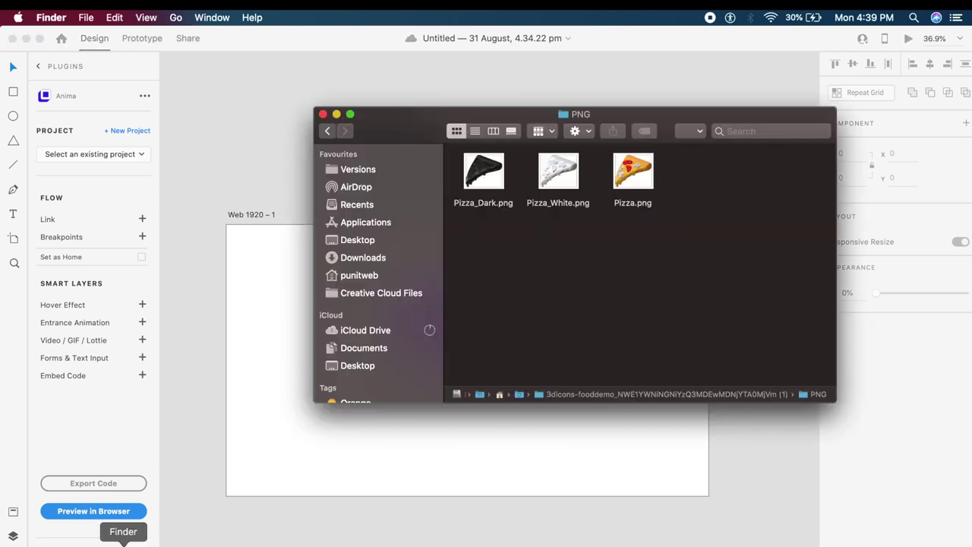
pyautogui.moveTo(386, 119); pyautogui.dragTo(553, 131)
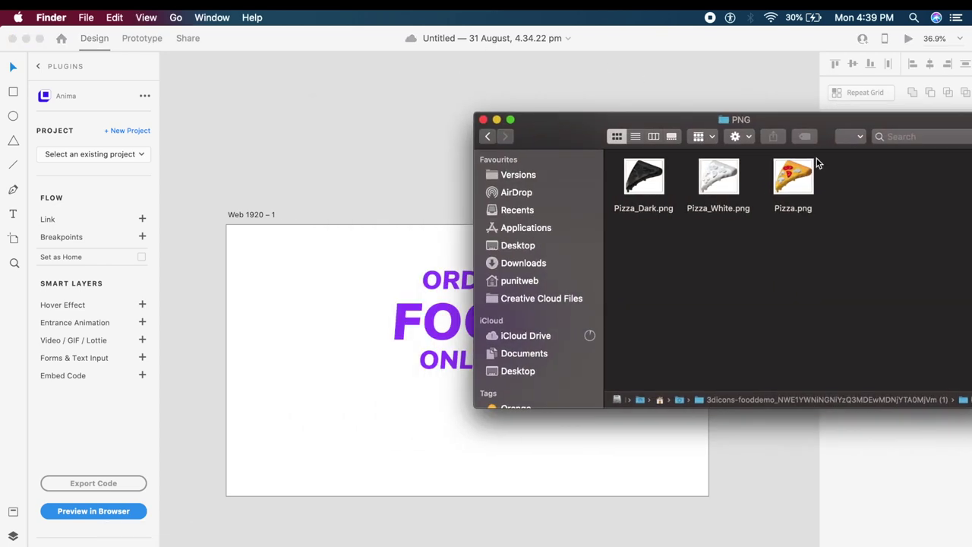
pyautogui.moveTo(796, 186); pyautogui.dragTo(445, 246)
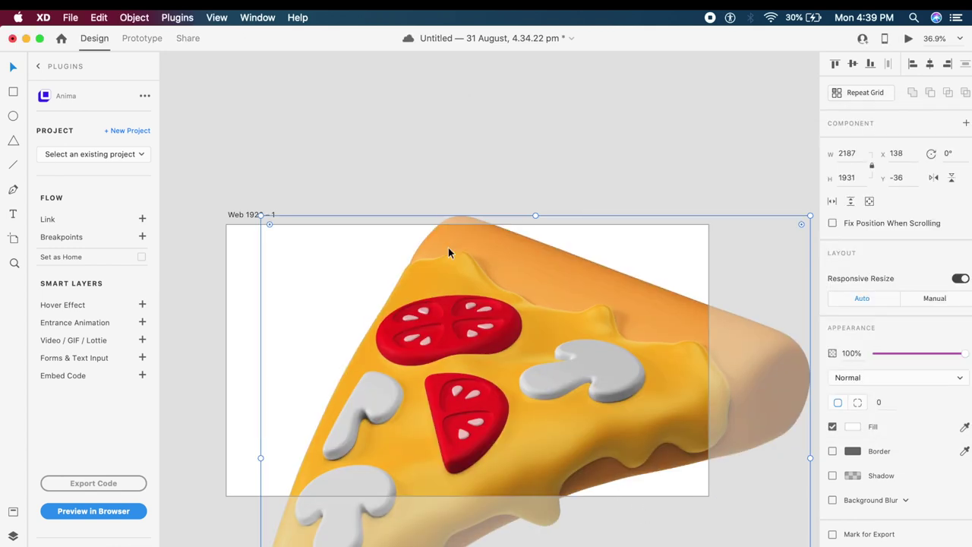
# Step: Shrink the pizza to about 282×249 and centre it horizontally over FOOD
pyautogui.scroll(-5, 449, 247)
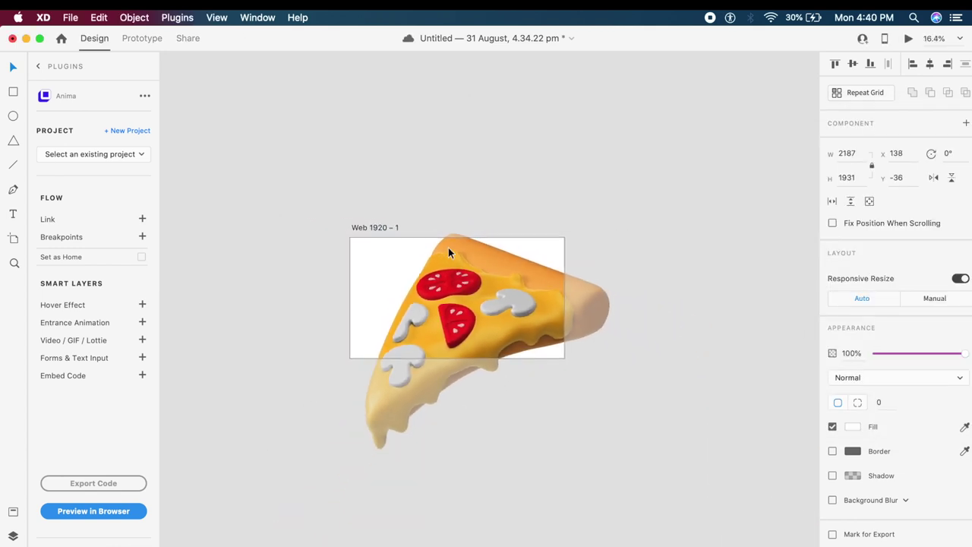
pyautogui.moveTo(608, 449); pyautogui.dragTo(430, 267)
pyautogui.scroll(5, 430, 266)
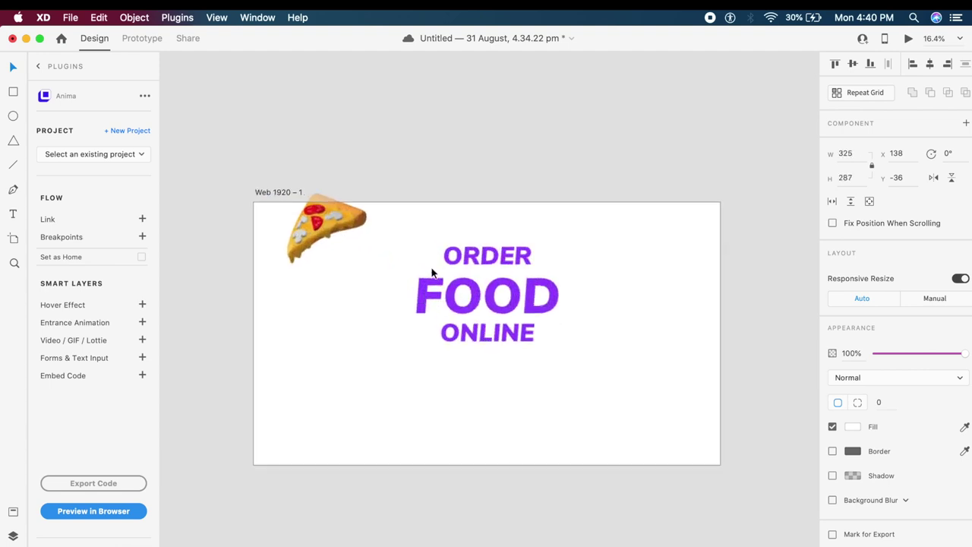
pyautogui.moveTo(330, 225); pyautogui.dragTo(497, 287)
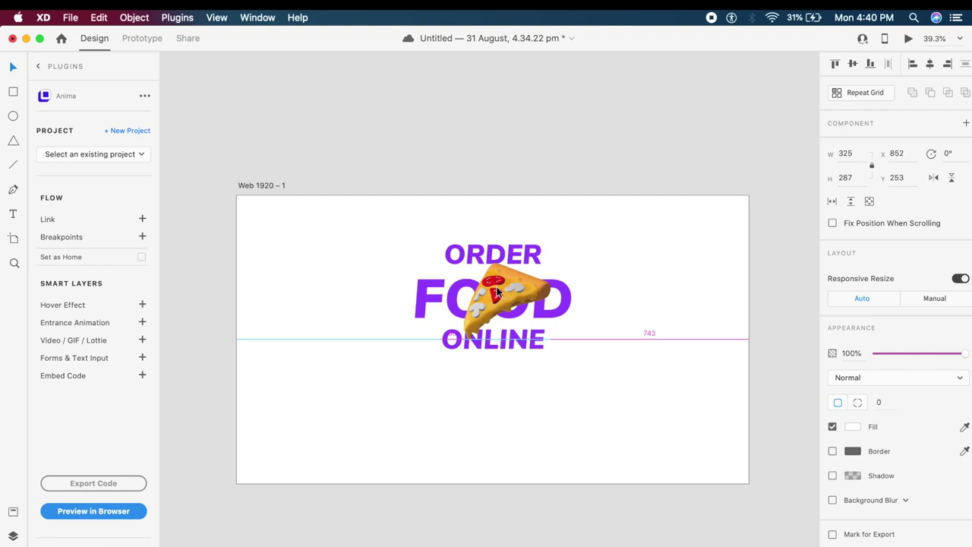
pyautogui.scroll(3, 497, 287)
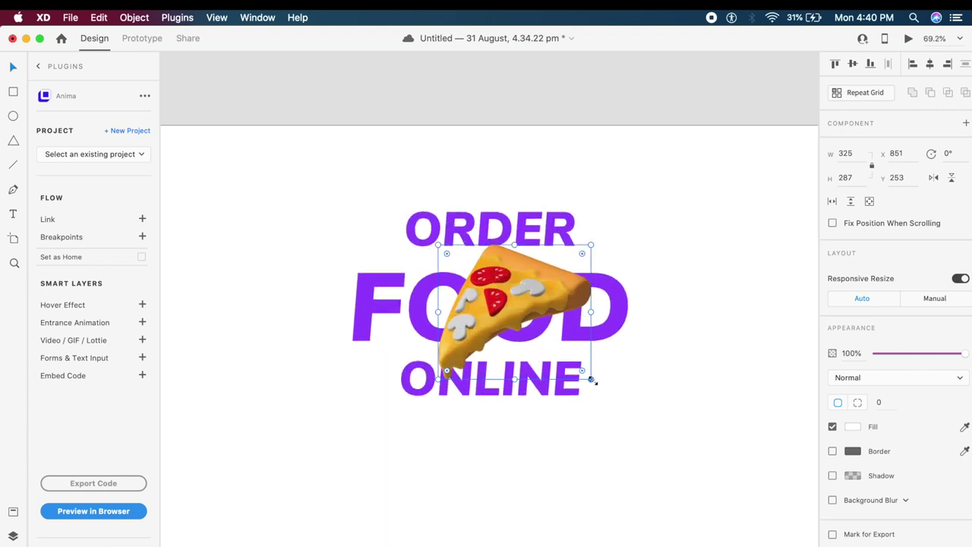
pyautogui.moveTo(590, 375); pyautogui.dragTo(572, 364)
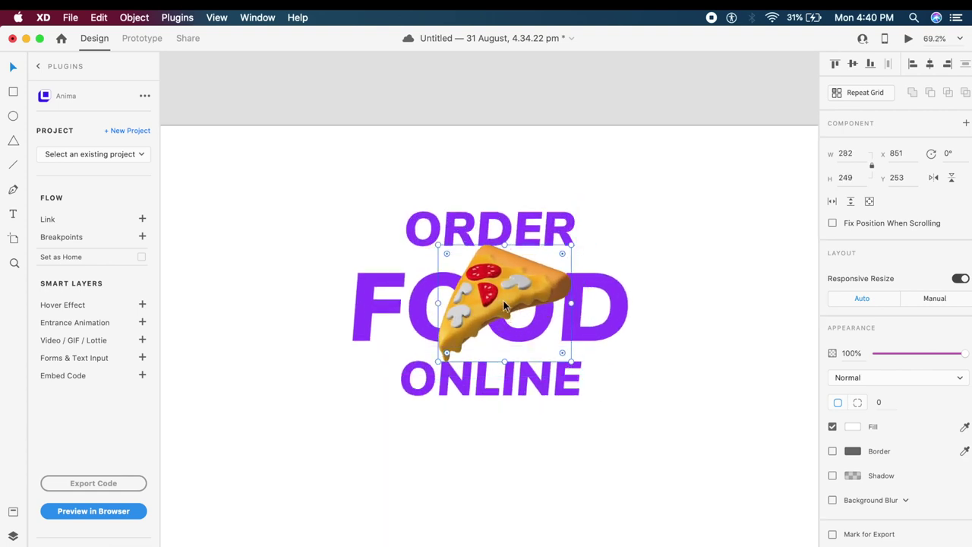
pyautogui.moveTo(504, 300); pyautogui.dragTo(498, 302)
pyautogui.click(931, 65)
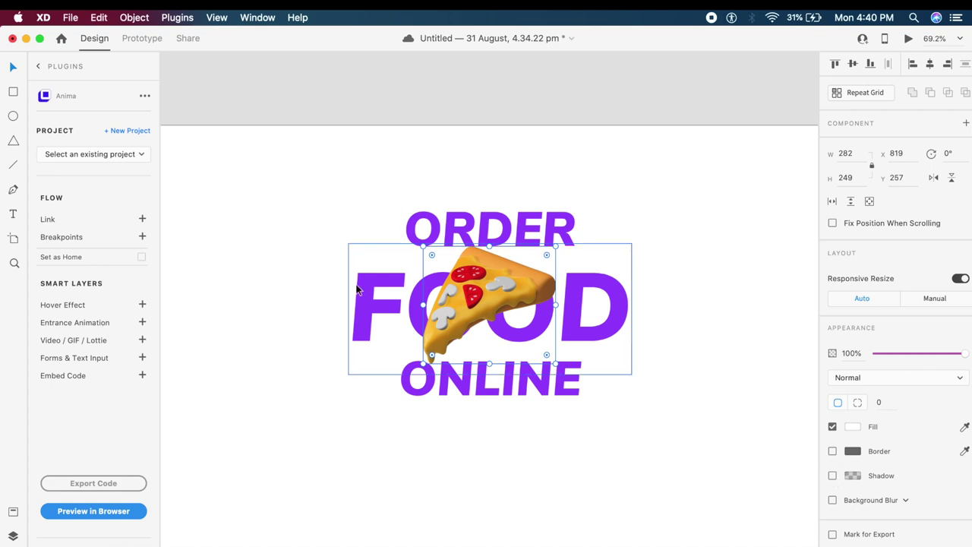
# Step: Add a drop shadow to the pizza with a blur of 24
pyautogui.click(833, 477)
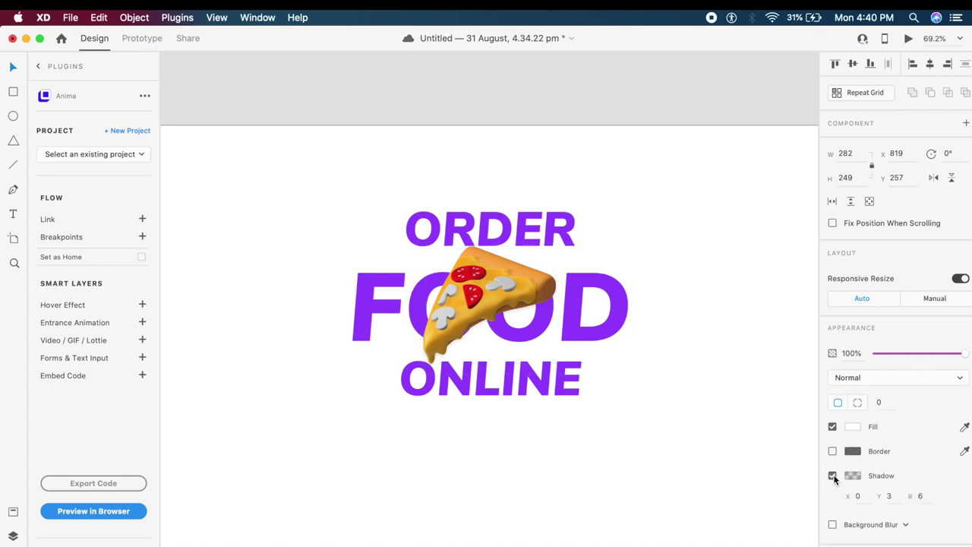
pyautogui.write('12')
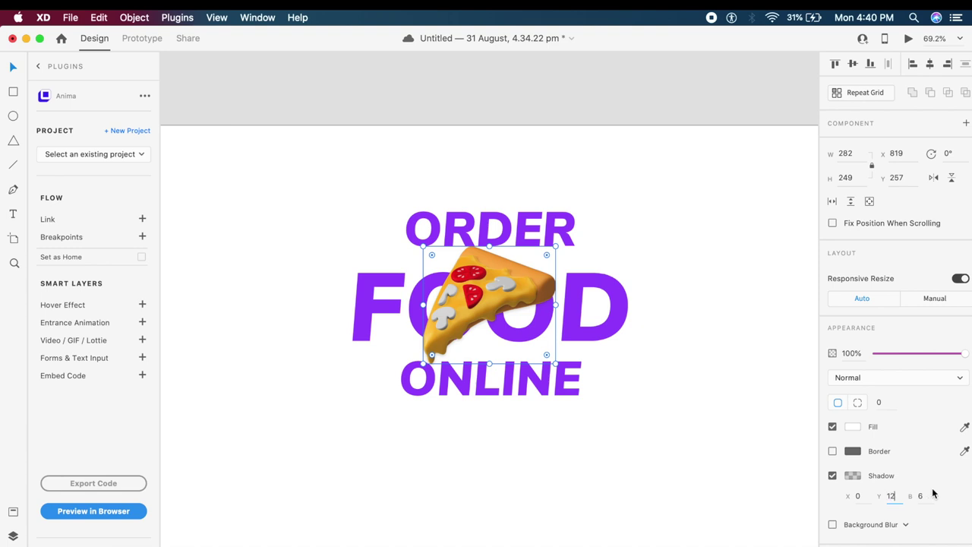
pyautogui.click(931, 498)
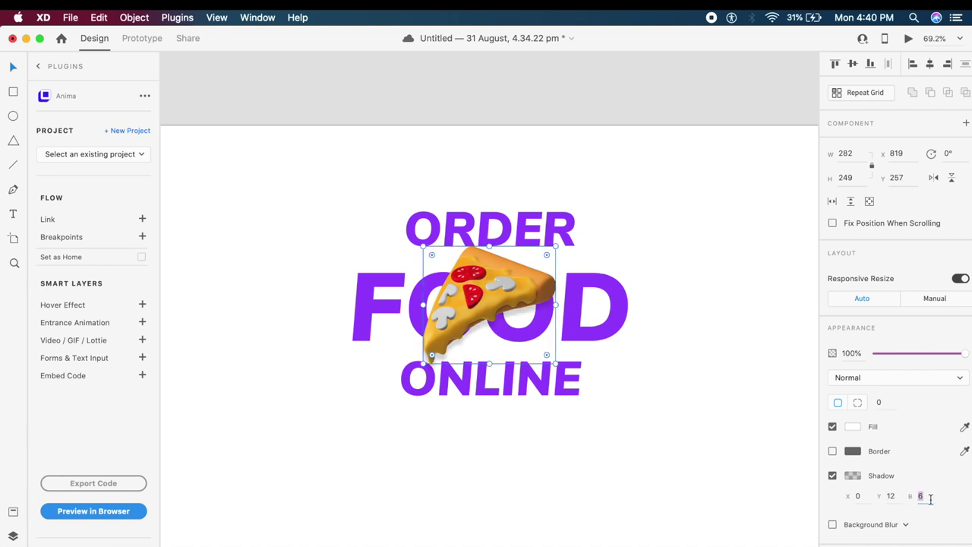
pyautogui.write('24')
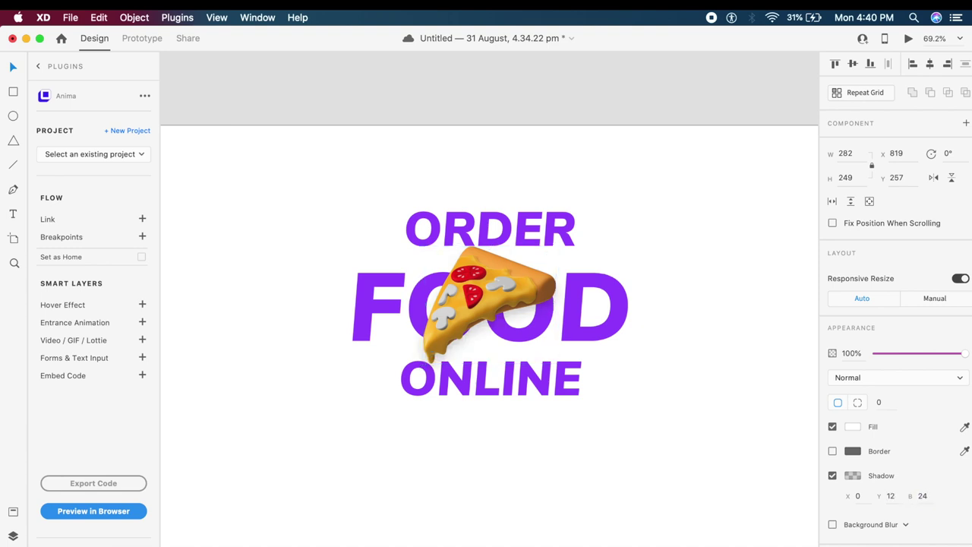
pyautogui.press('Return')
# Step: Make the shadow colour more opaque, then switch to the browser
pyautogui.click(853, 476)
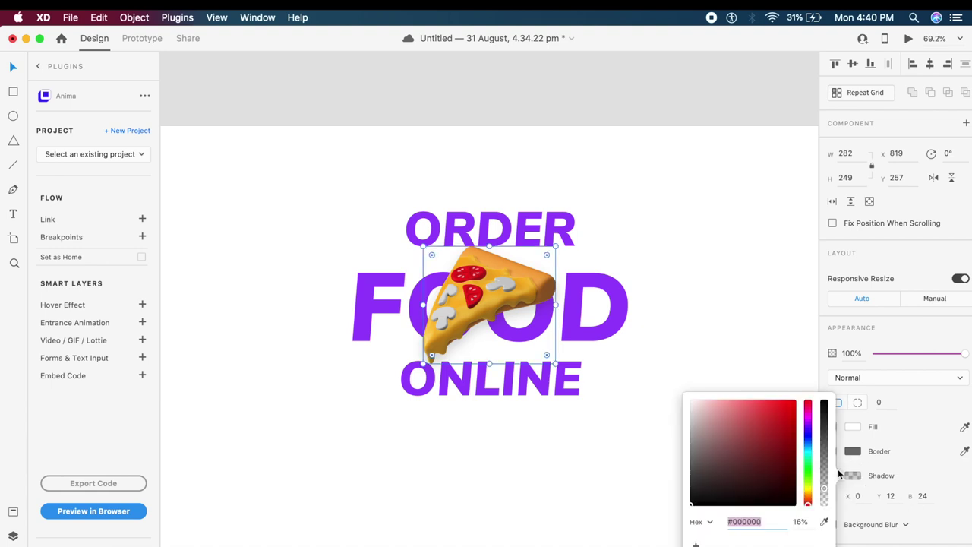
pyautogui.click(827, 471)
pyautogui.moveTo(827, 471); pyautogui.dragTo(827, 450)
pyautogui.click(753, 300)
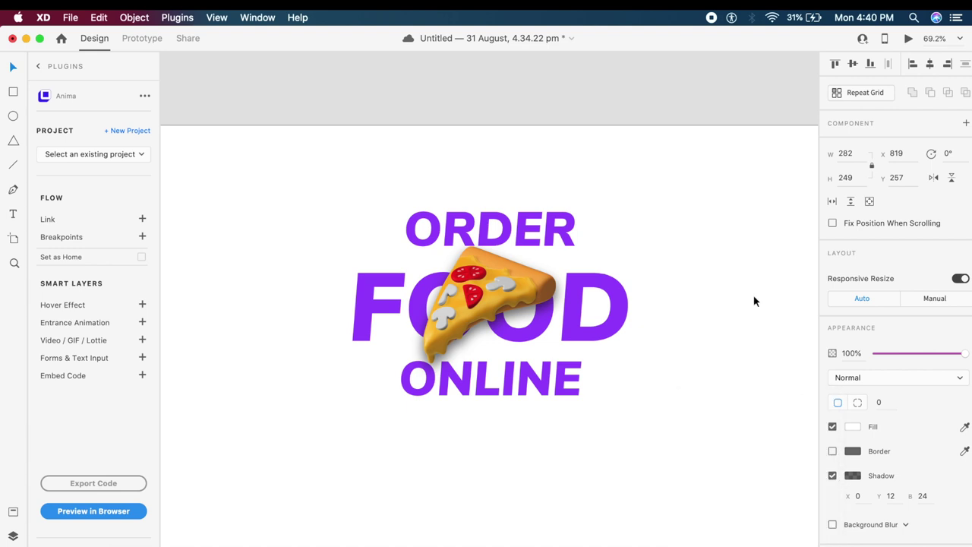
pyautogui.scroll(-3, 702, 231)
pyautogui.scroll(-1, 703, 237)
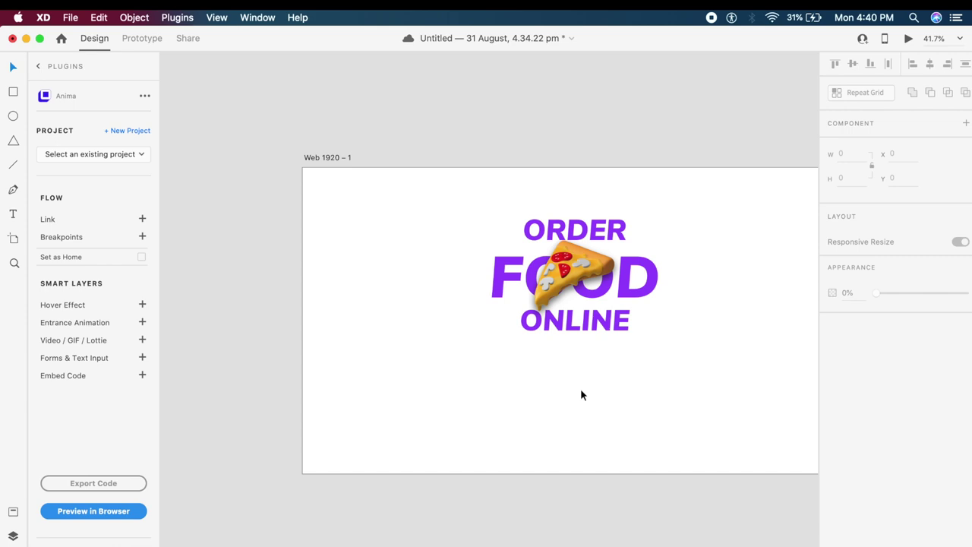
pyautogui.press('super+Tab')
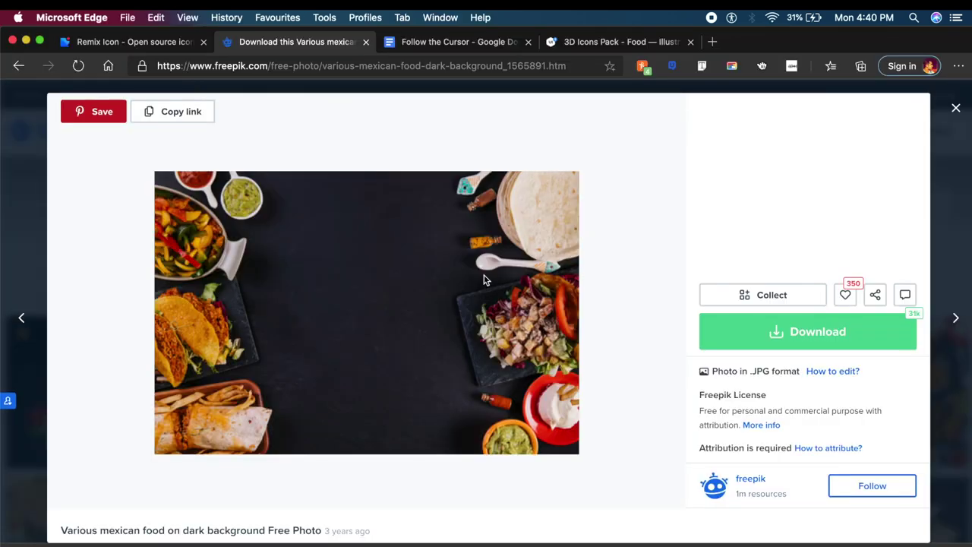
# Step: Copy the dark-background Mexican-food photo from Freepik and return to Adobe XD
pyautogui.rightClick(392, 281)
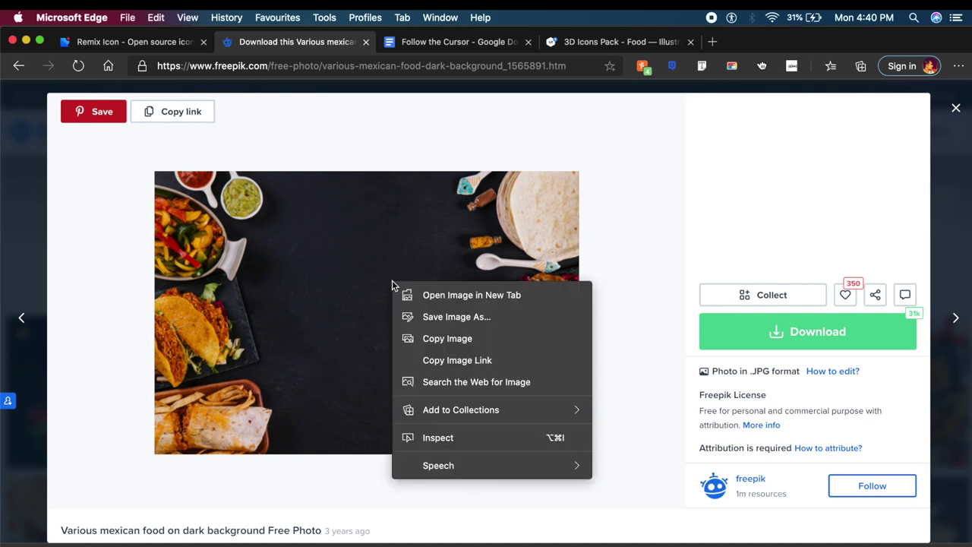
pyautogui.click(456, 339)
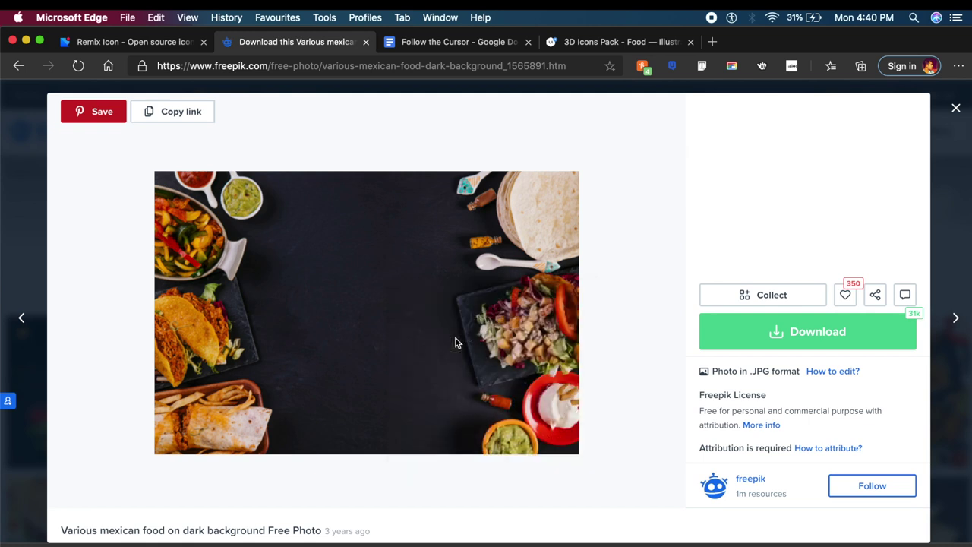
pyautogui.click(393, 541)
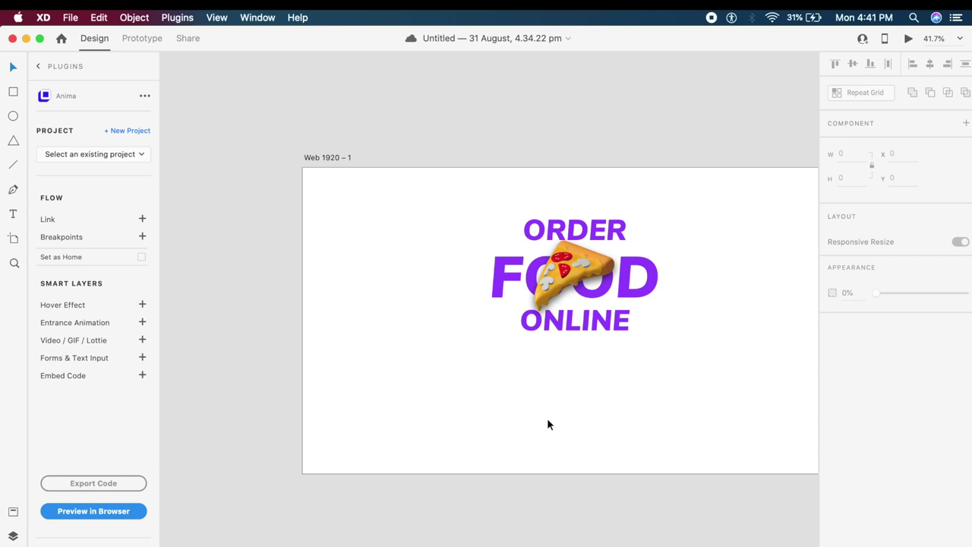
# Step: Paste the food photo and move it beneath all text layers in Layers
pyautogui.press('super+v')
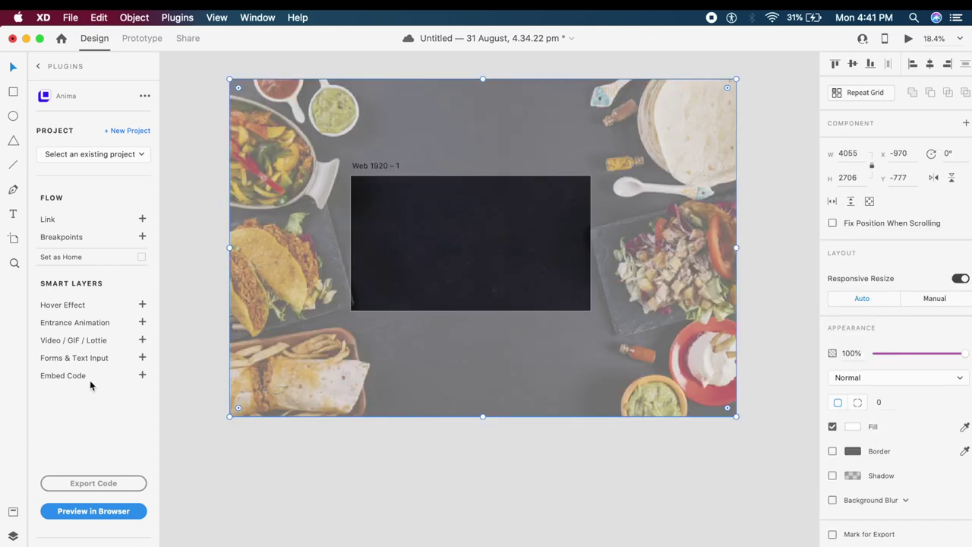
pyautogui.click(13, 536)
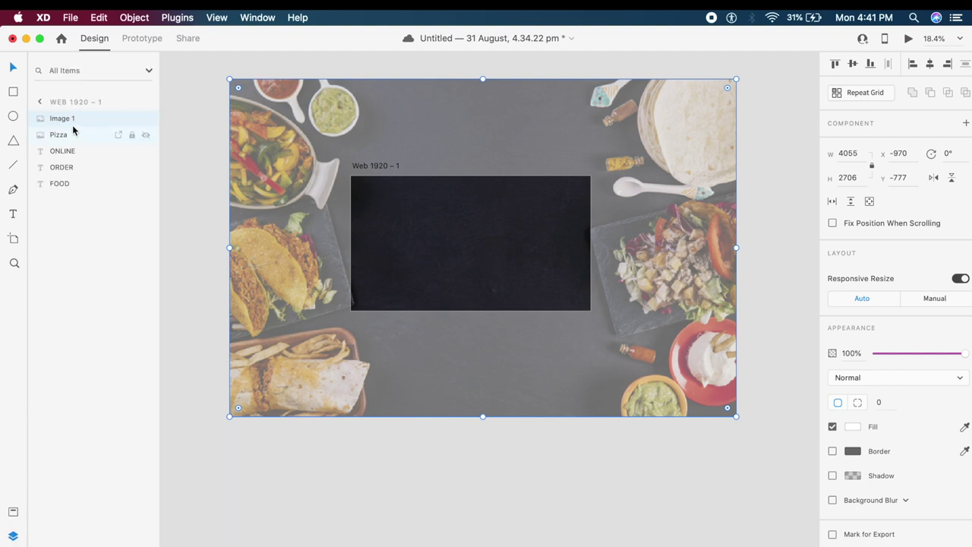
pyautogui.moveTo(72, 122); pyautogui.dragTo(80, 194)
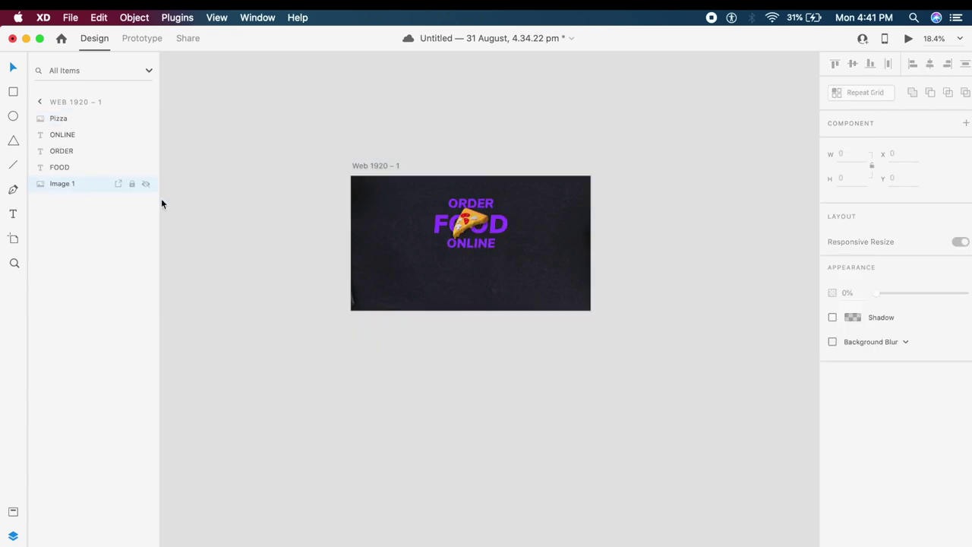
pyautogui.scroll(5, 466, 249)
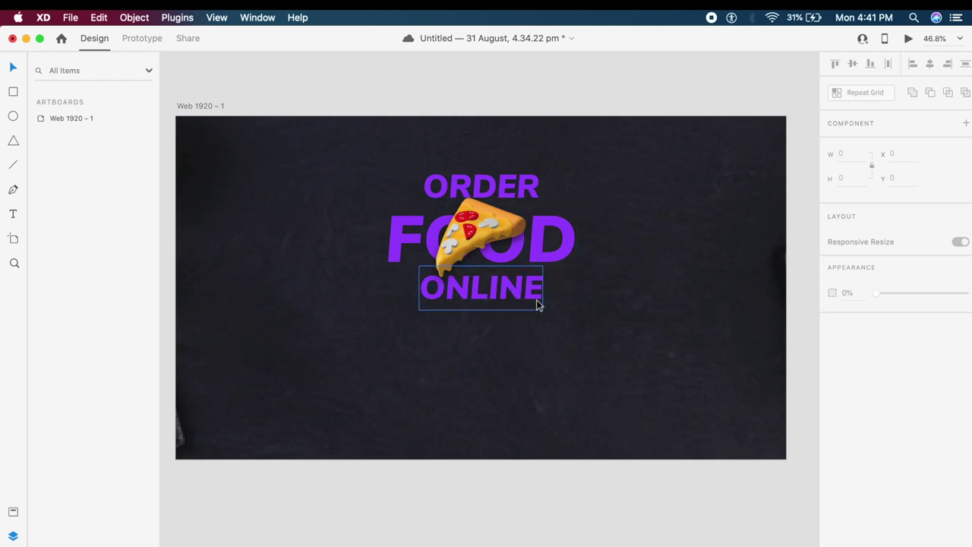
# Step: Make ORDER and ONLINE white and enlarge the search bar to 829×92
pyautogui.click(521, 193)
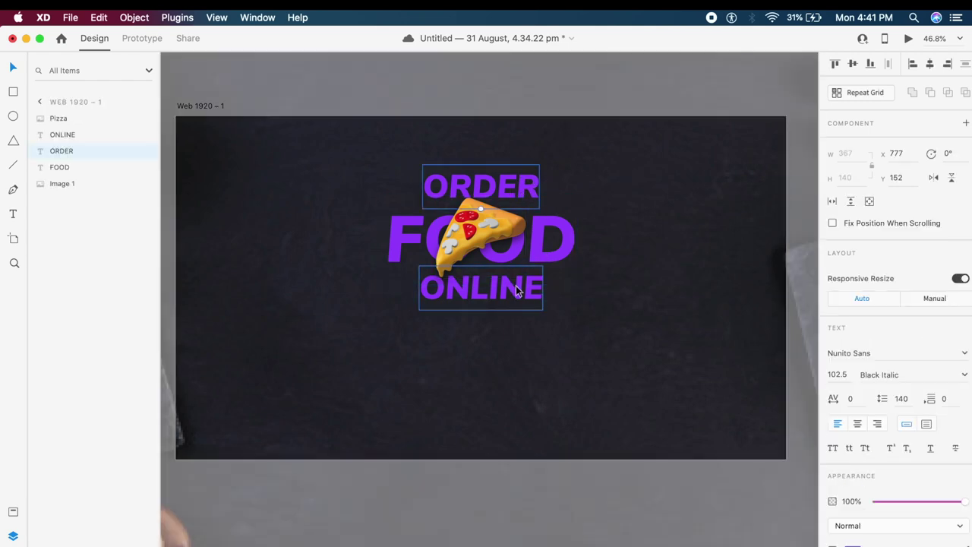
pyautogui.keyDown('shift'); pyautogui.click(516, 286); pyautogui.keyUp('shift')
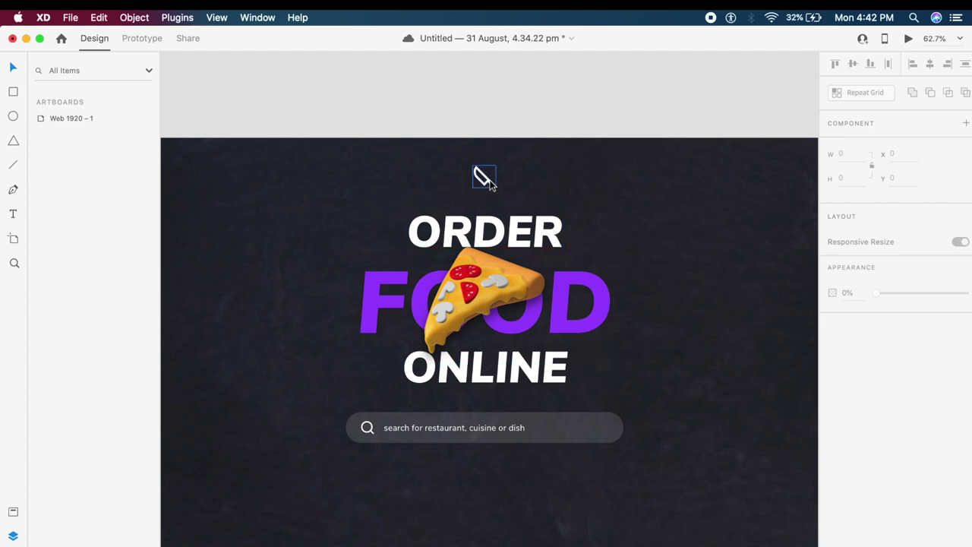
pyautogui.click(494, 428)
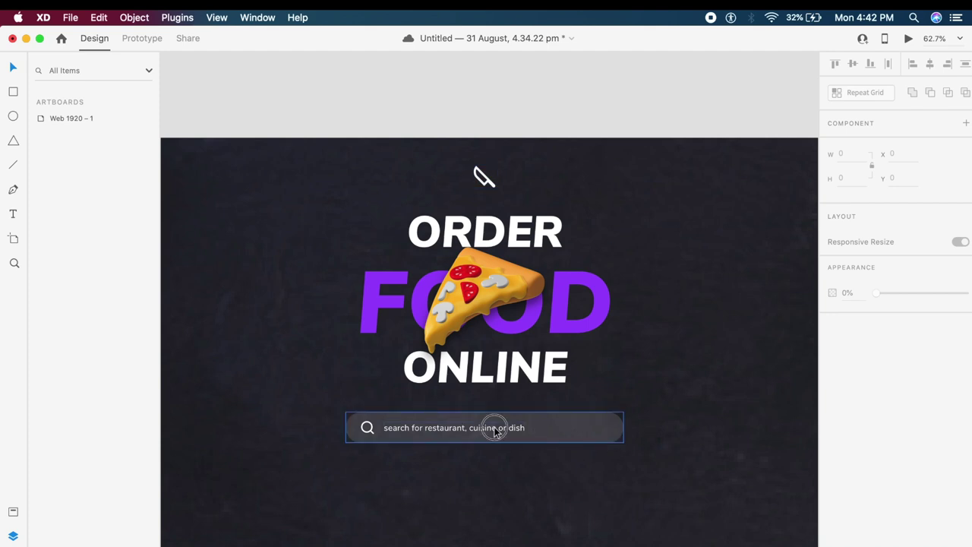
pyautogui.moveTo(624, 442); pyautogui.dragTo(699, 474)
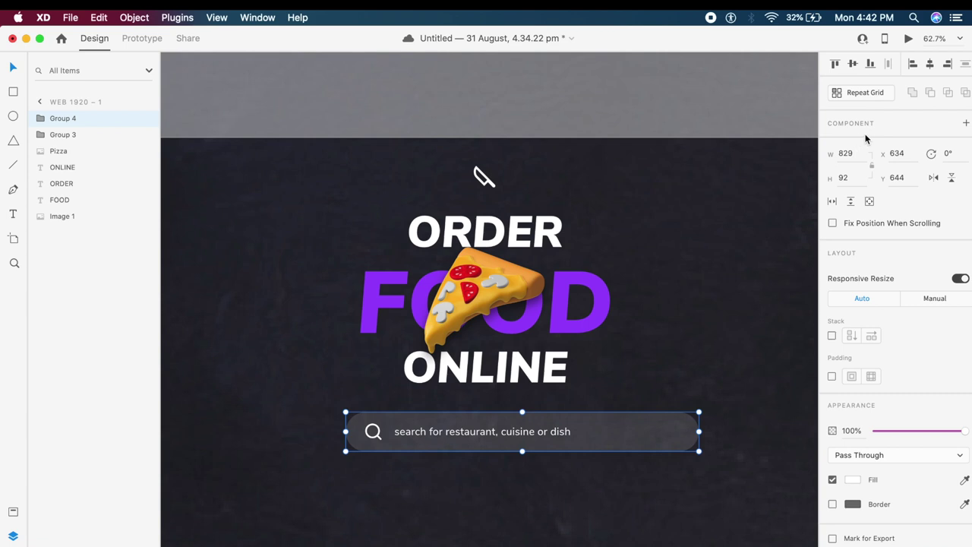
# Step: Centre the search bar horizontally on the artboard and move it slightly lower
pyautogui.click(930, 65)
pyautogui.press('Escape')
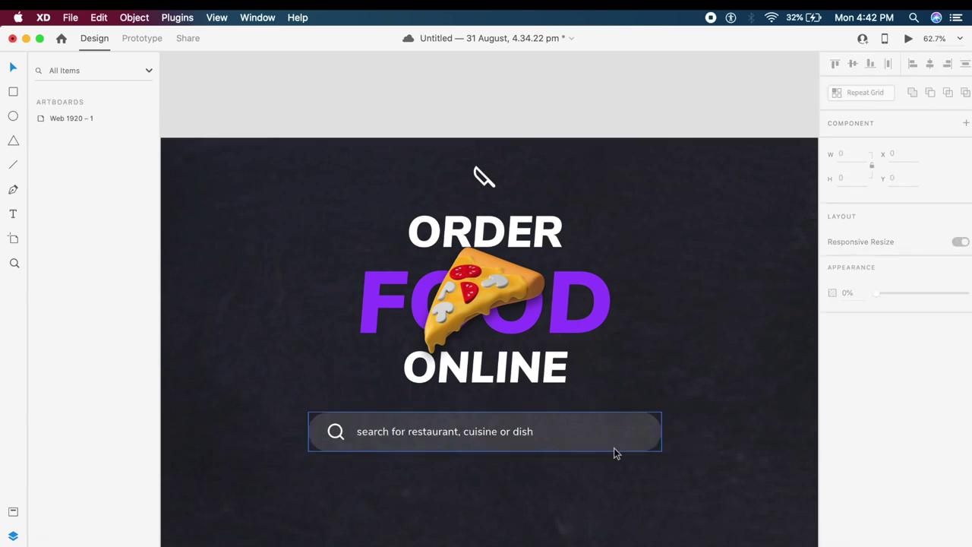
pyautogui.moveTo(618, 446); pyautogui.dragTo(624, 470)
pyautogui.press('Escape')
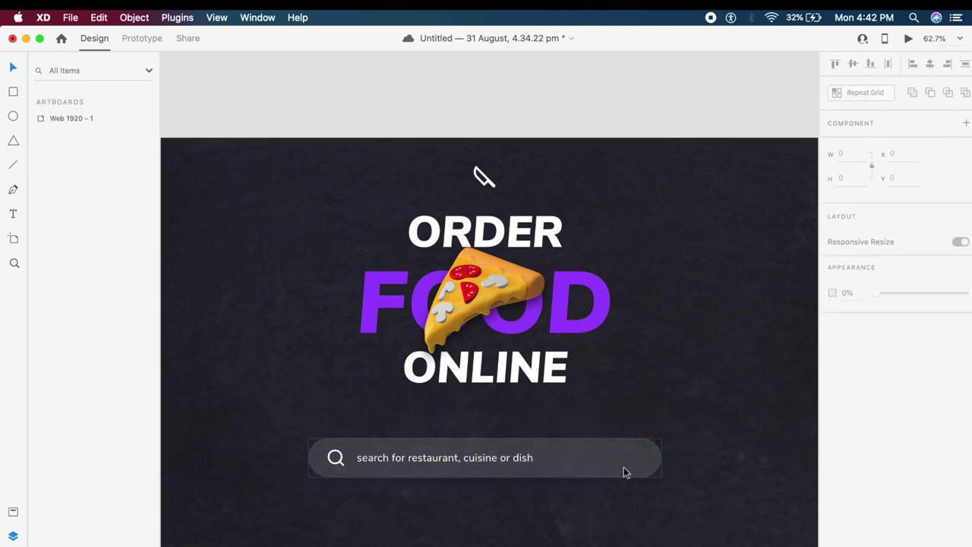
pyautogui.scroll(-5, 624, 467)
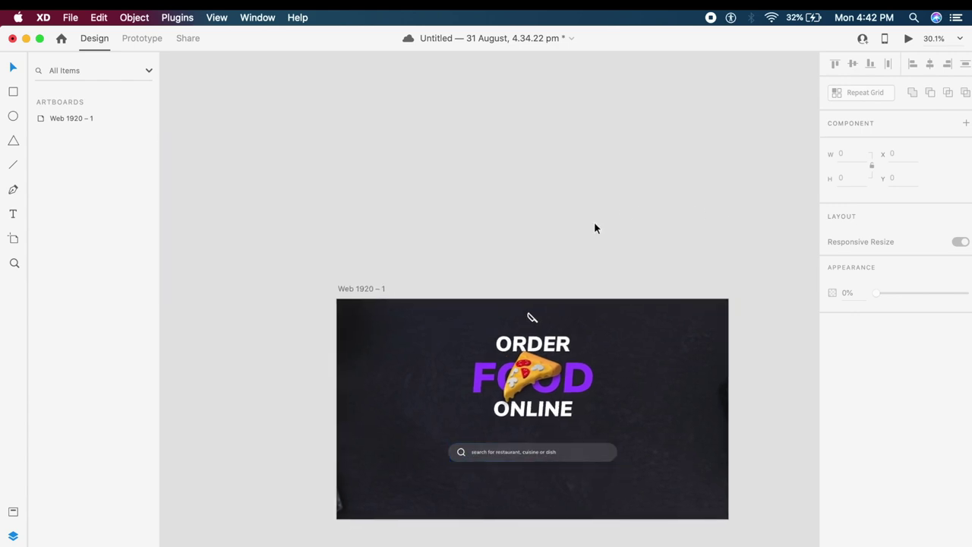
# Step: Select the Web 1920 – 1 artboard and show the full plugin list
pyautogui.click(373, 290)
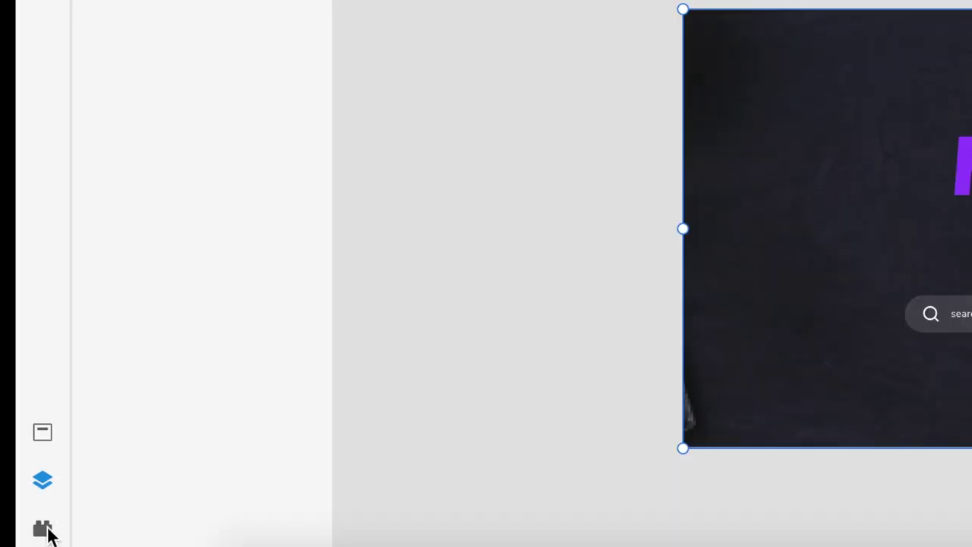
pyautogui.click(43, 530)
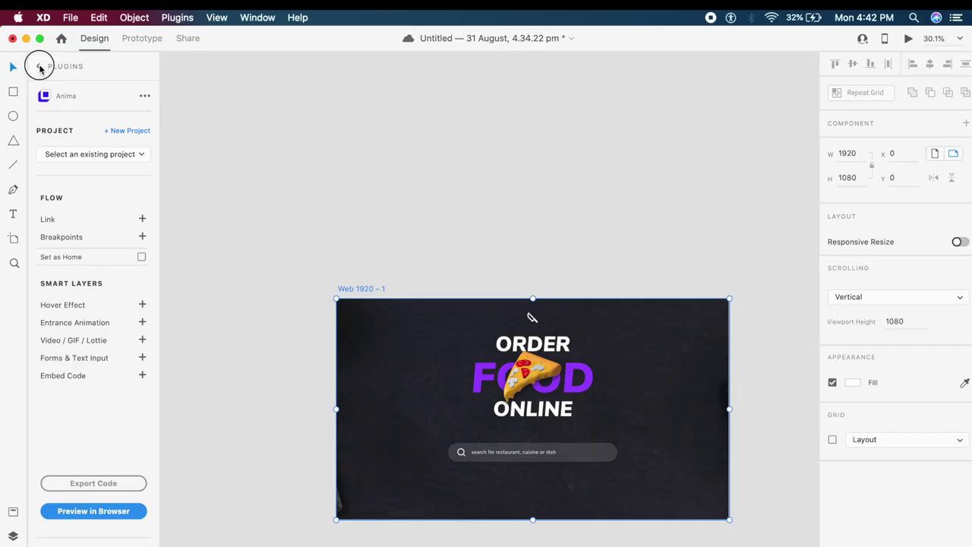
pyautogui.click(38, 66)
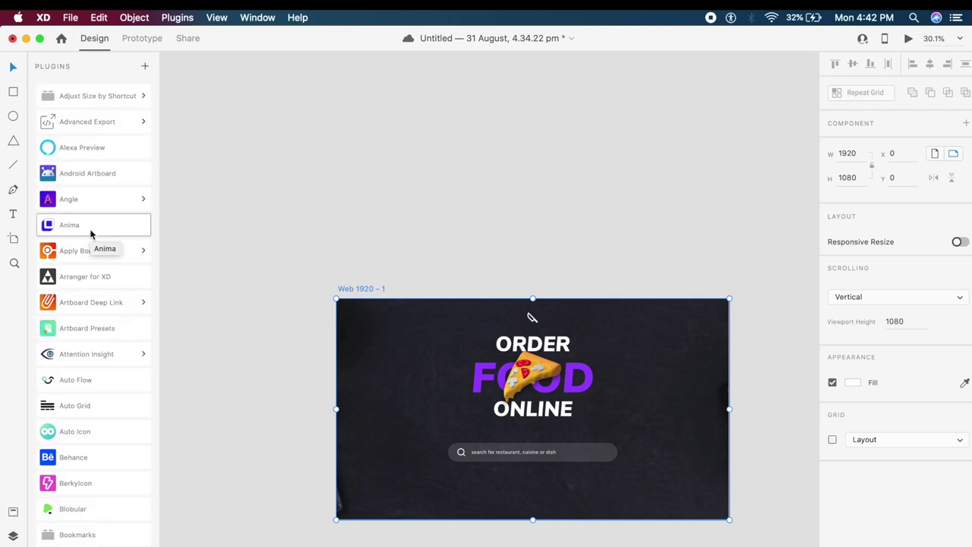
# Step: Search the plugin manager for 'anima', then launch Anima for the Web 1920 – 1 artboard
pyautogui.click(145, 68)
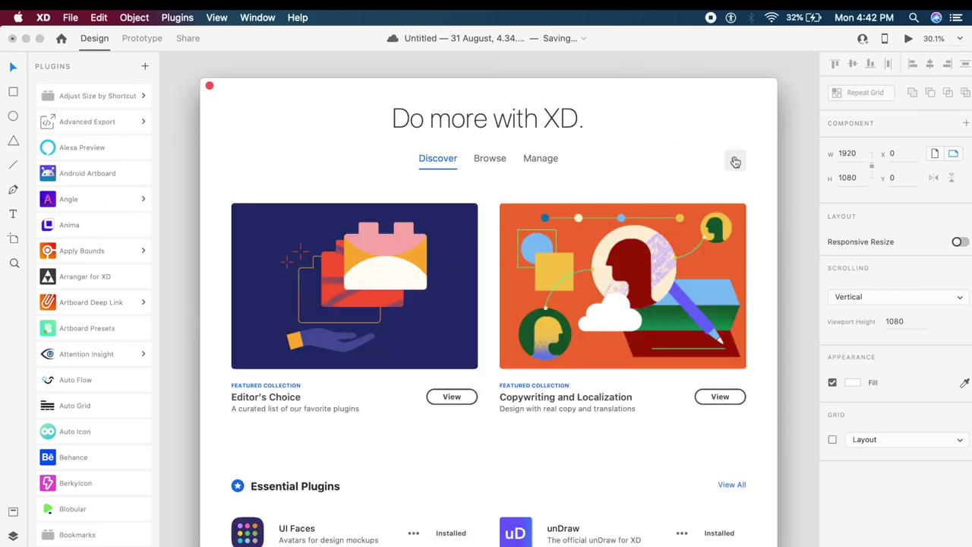
pyautogui.click(735, 160)
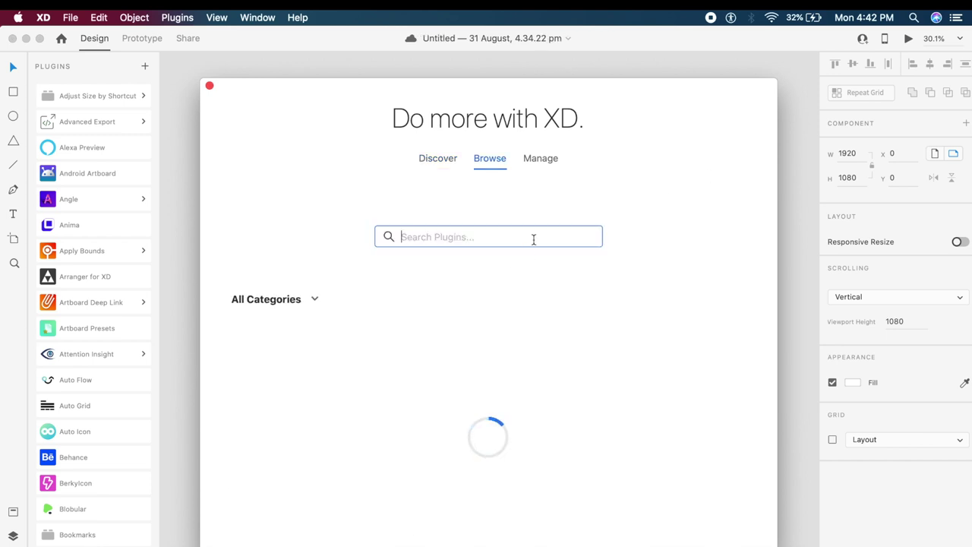
pyautogui.write('anima')
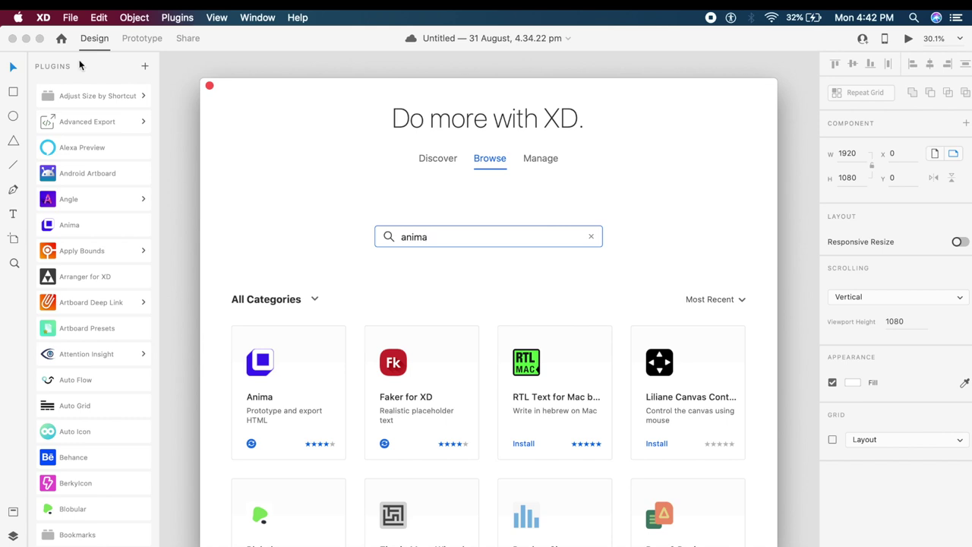
pyautogui.click(211, 86)
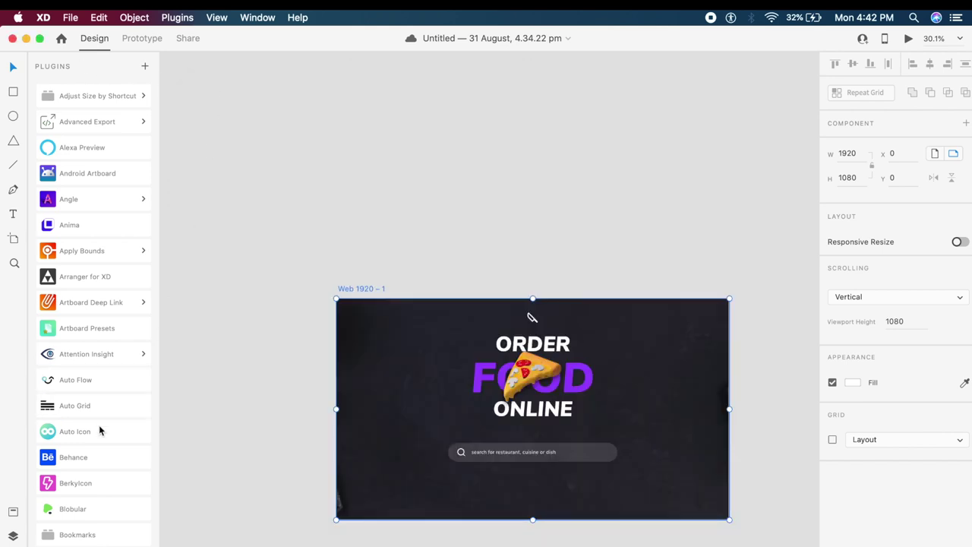
pyautogui.click(98, 225)
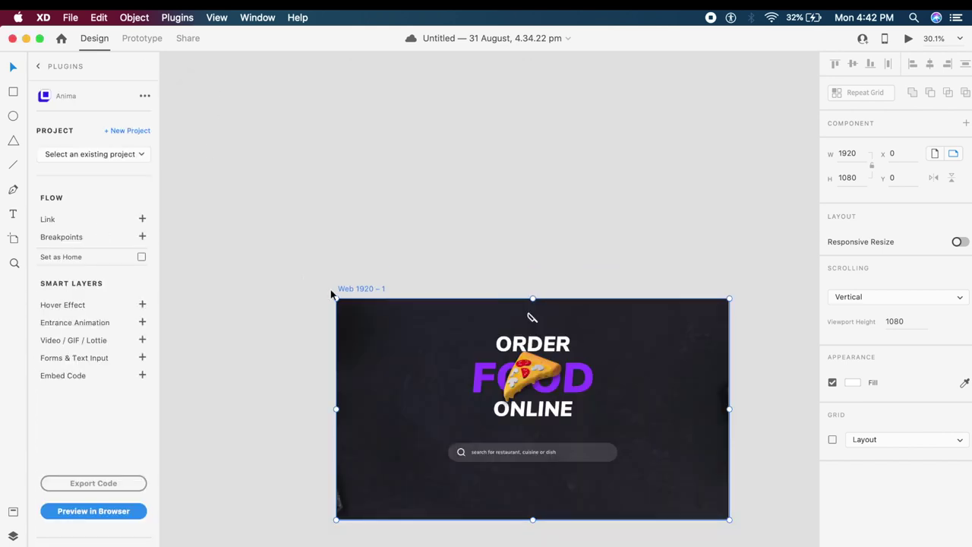
pyautogui.click(368, 289)
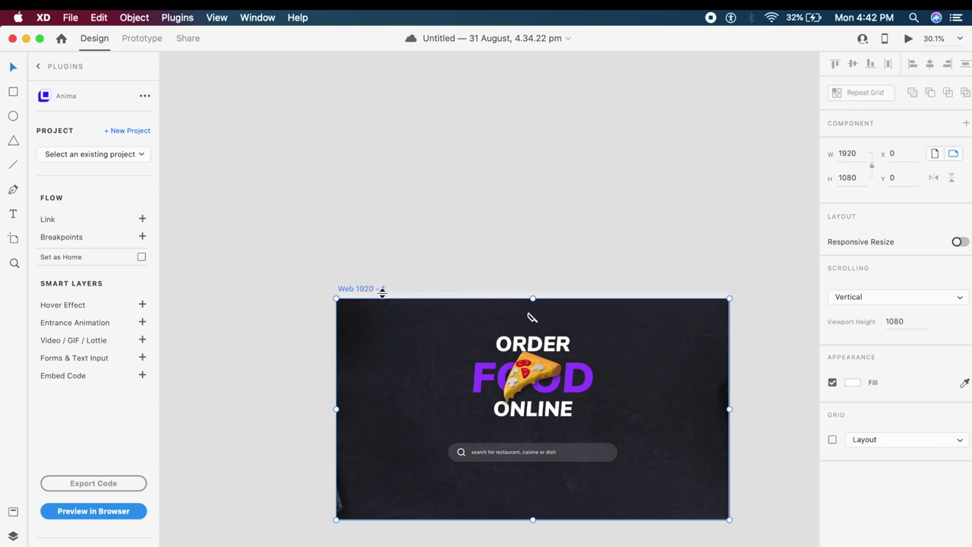
# Step: Start adding embedded code in Anima, choosing the Website tab for the whole site
pyautogui.click(143, 376)
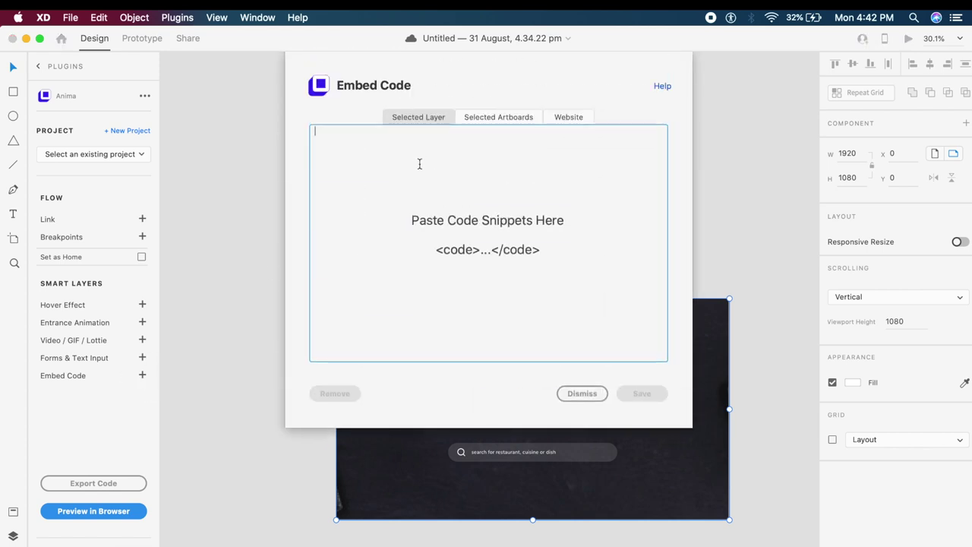
pyautogui.click(557, 117)
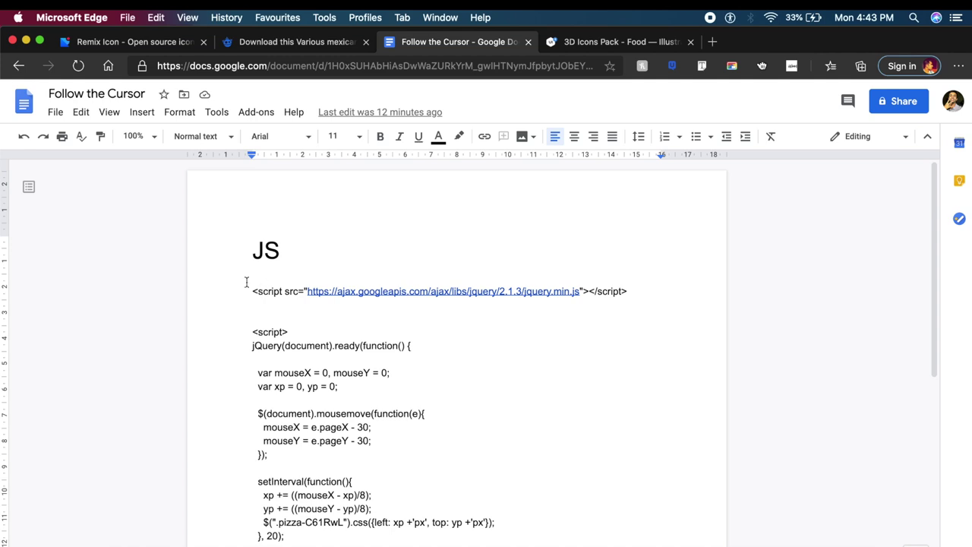
# Step: Select the jQuery script include line in the Follow the Cursor doc and return to Adobe XD
pyautogui.click(250, 290)
pyautogui.moveTo(252, 291); pyautogui.dragTo(638, 303)
pyautogui.press('super+c')
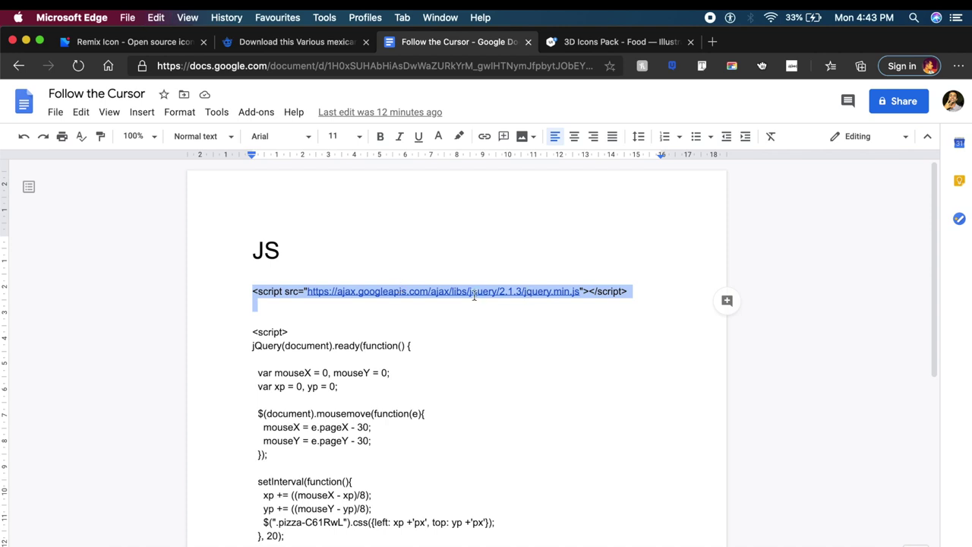
pyautogui.press('super+Tab')
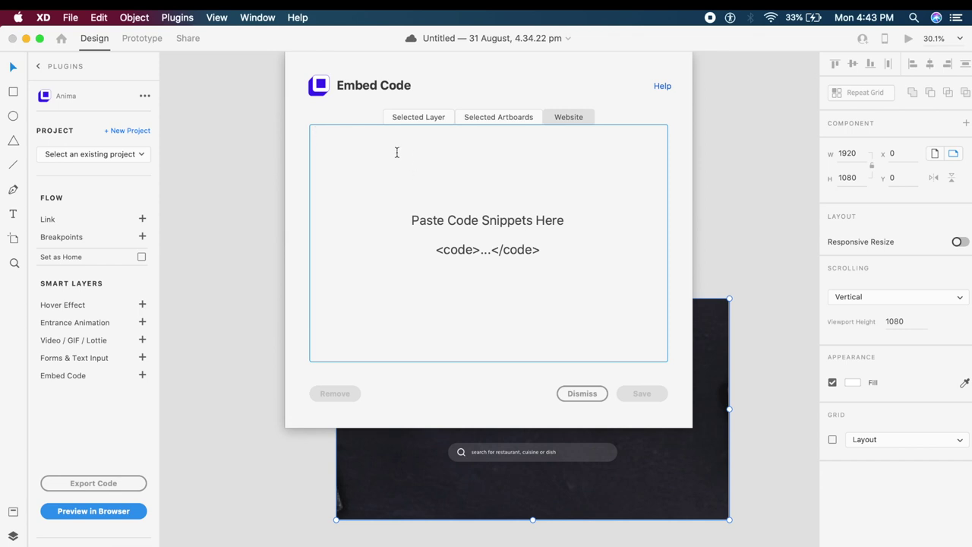
# Step: Paste the jQuery 2.1.3 script tag into the Website snippet area
pyautogui.press('super+v')
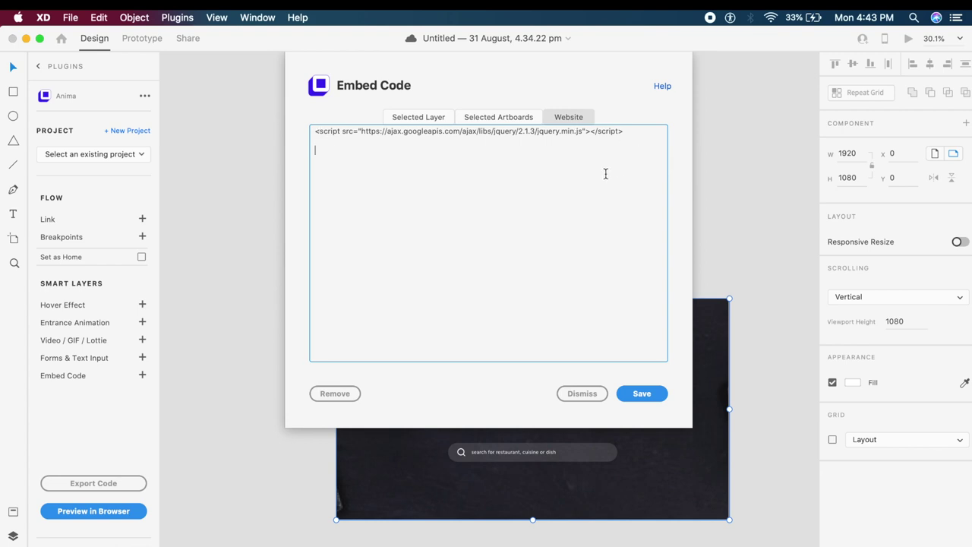
# Step: Select the whole follow-the-mouse <script> block in the Google Doc, then go back to Adobe XD
pyautogui.click(604, 538)
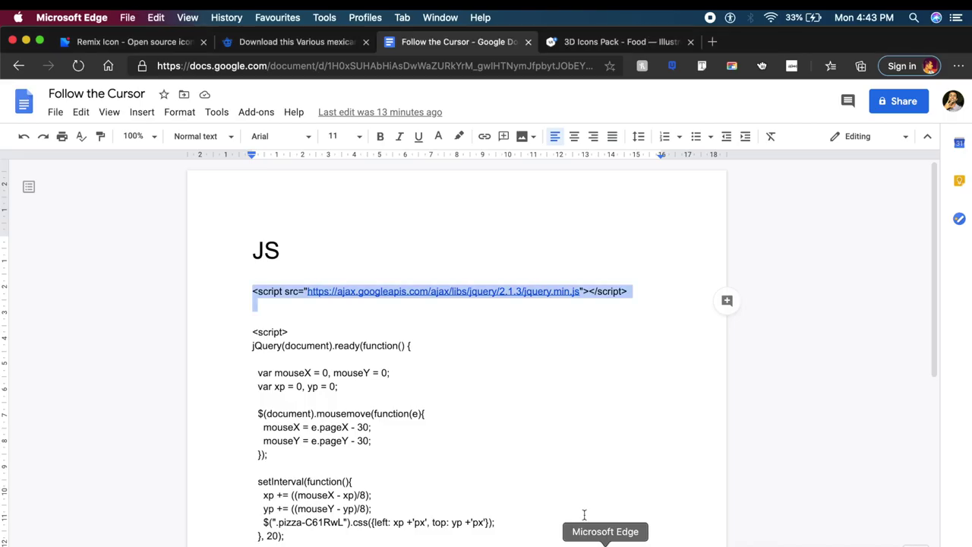
pyautogui.click(283, 372)
pyautogui.scroll(-3, 283, 372)
pyautogui.scroll(1, 253, 209)
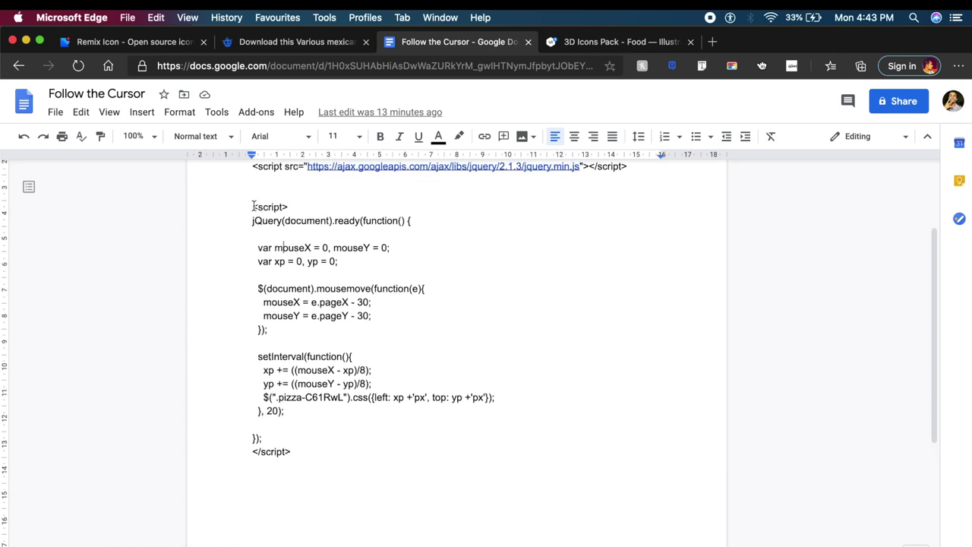
pyautogui.moveTo(254, 206); pyautogui.dragTo(311, 449)
pyautogui.press('super+c')
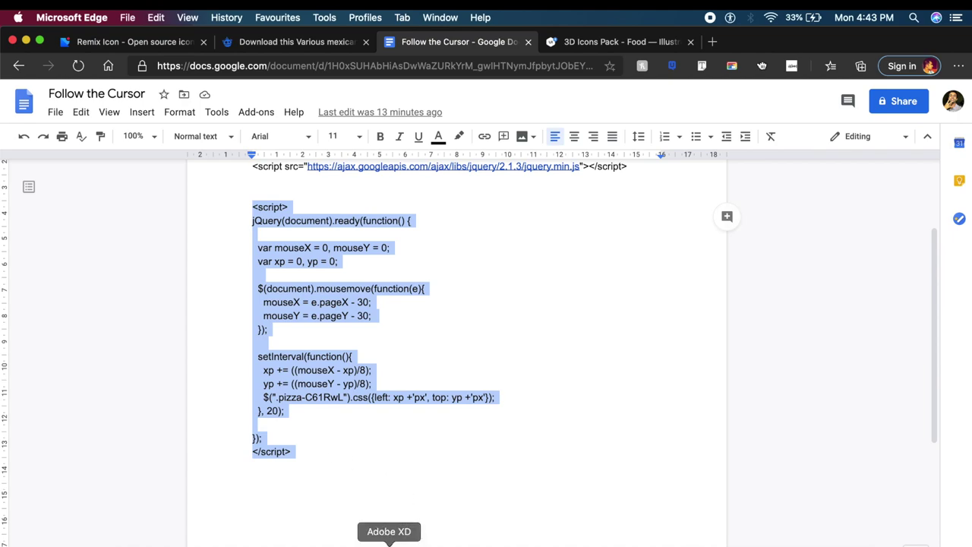
pyautogui.click(391, 545)
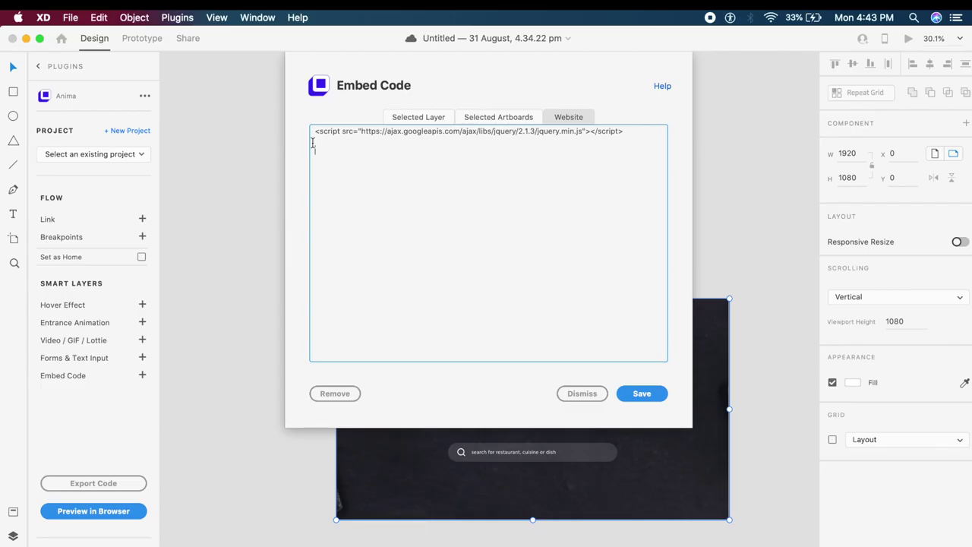
# Step: Paste the follow-the-mouse script under the jQuery tag and save the website embed code
pyautogui.press('super+v')
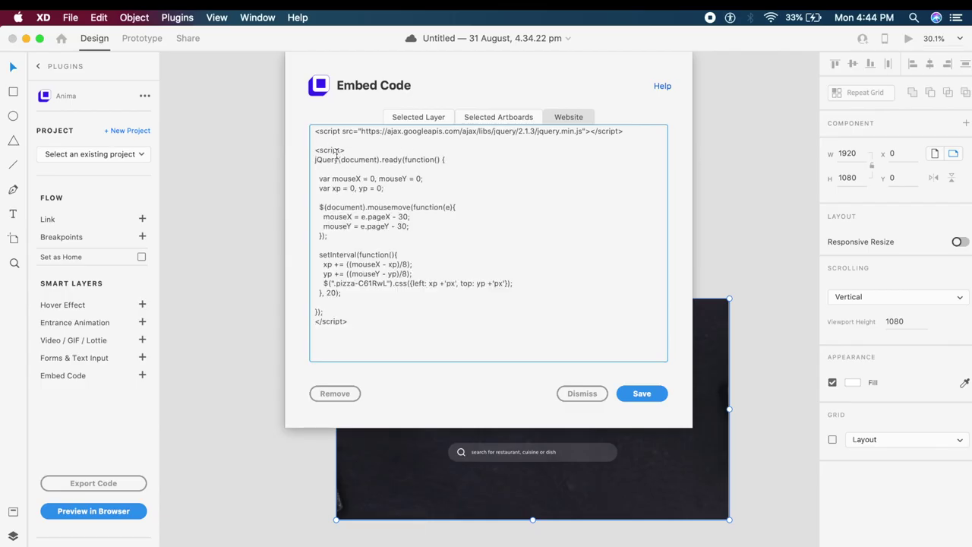
pyautogui.click(641, 394)
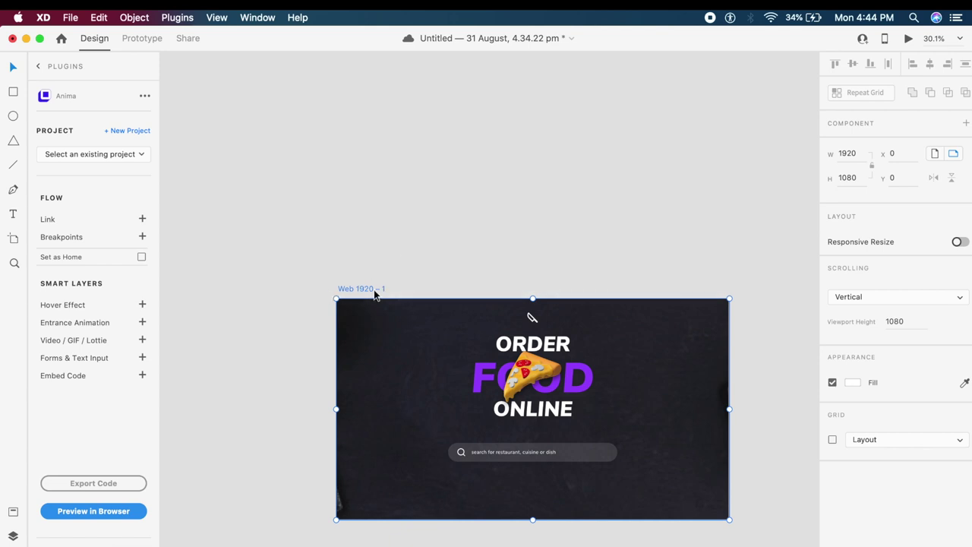
# Step: Start a new Anima project for the browser preview, naming it Pizzaa-follows-mouse
pyautogui.click(99, 513)
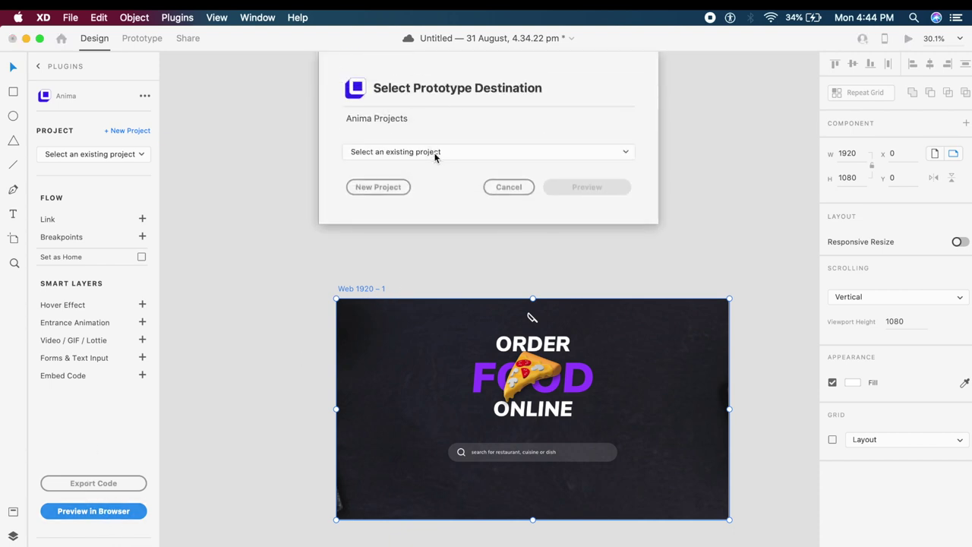
pyautogui.click(435, 158)
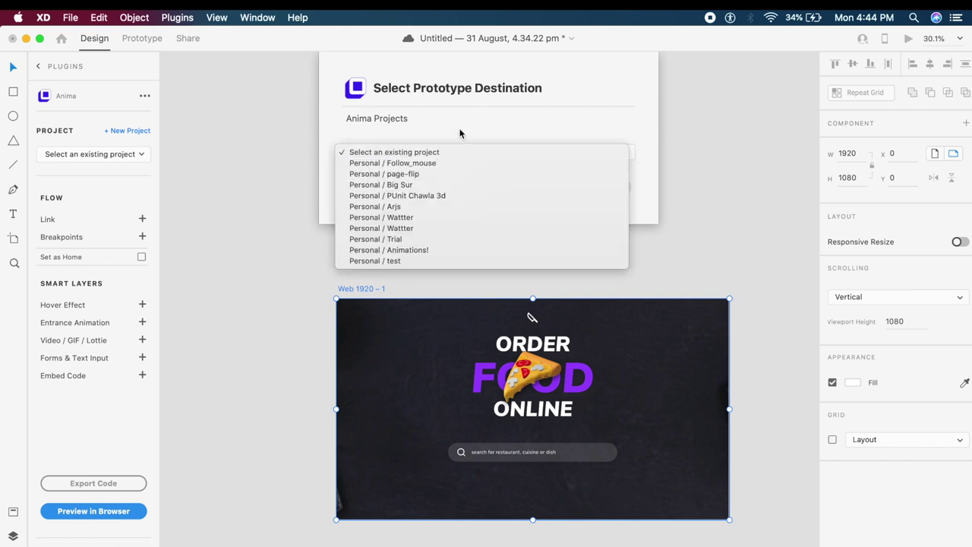
pyautogui.click(460, 134)
pyautogui.click(397, 189)
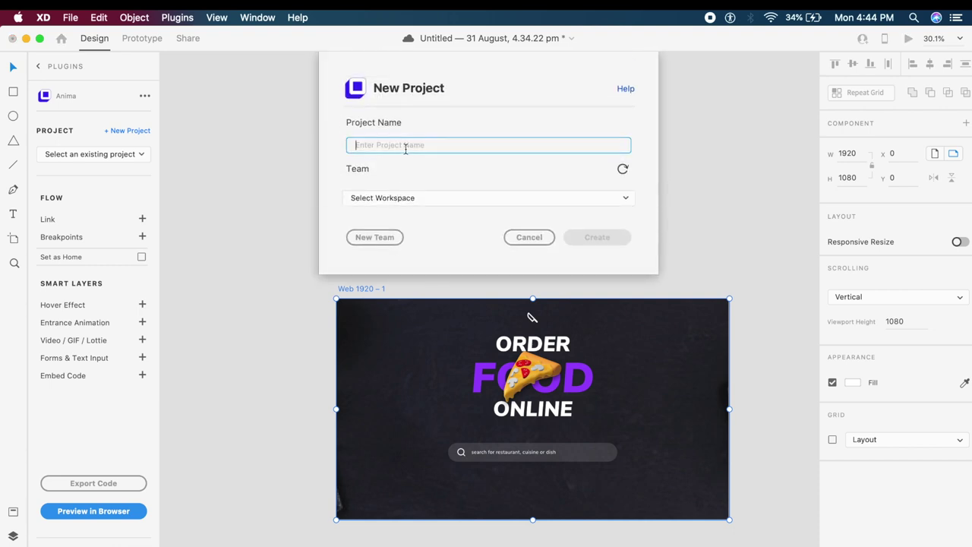
pyautogui.write('Pizza')
pyautogui.press('BackSpace')
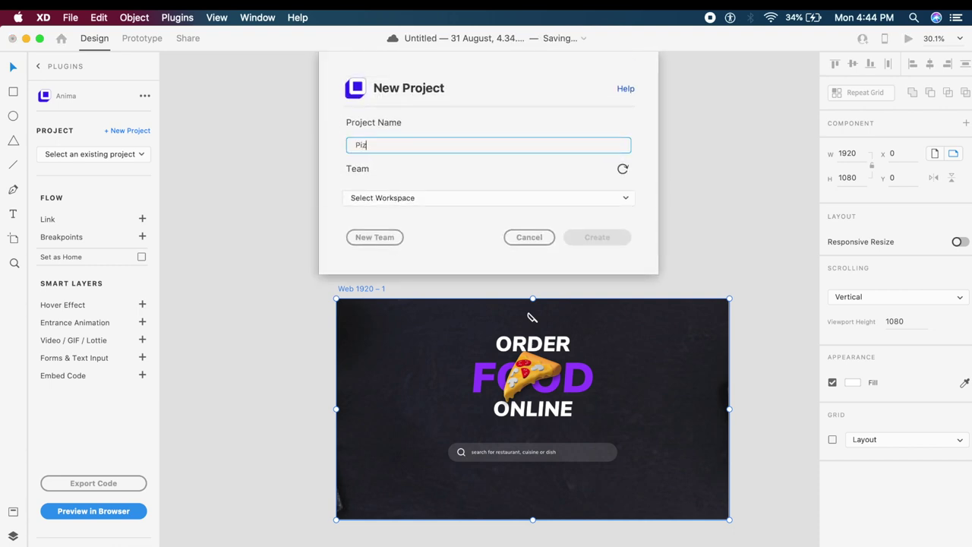
pyautogui.write('zaa-follows-')
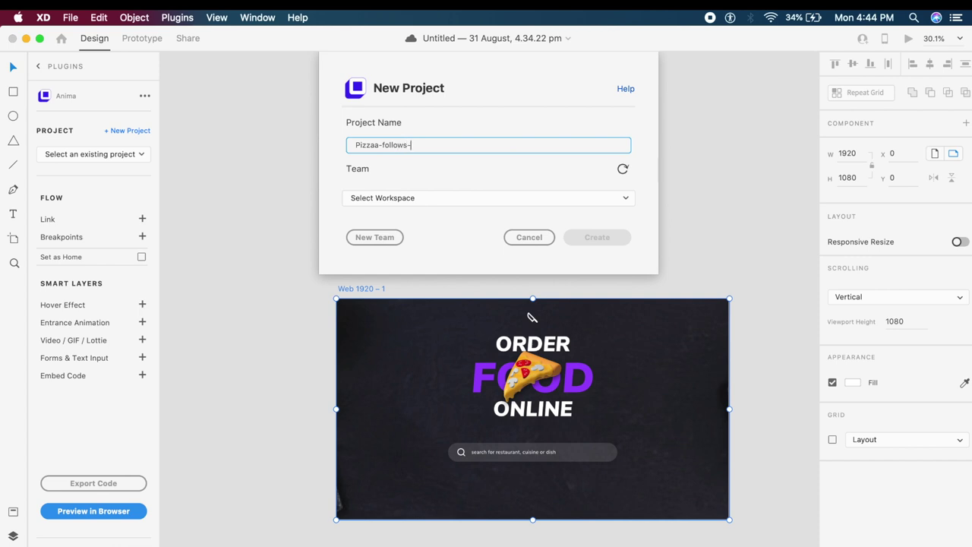
pyautogui.write('mouse')
# Step: Place the project in the Personal workspace, create it, and launch the browser preview
pyautogui.click(418, 196)
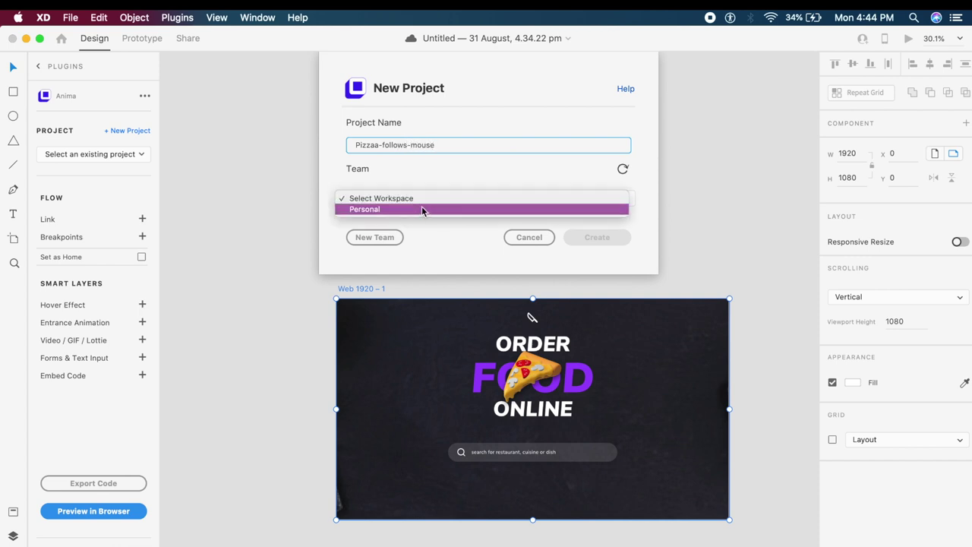
pyautogui.click(421, 207)
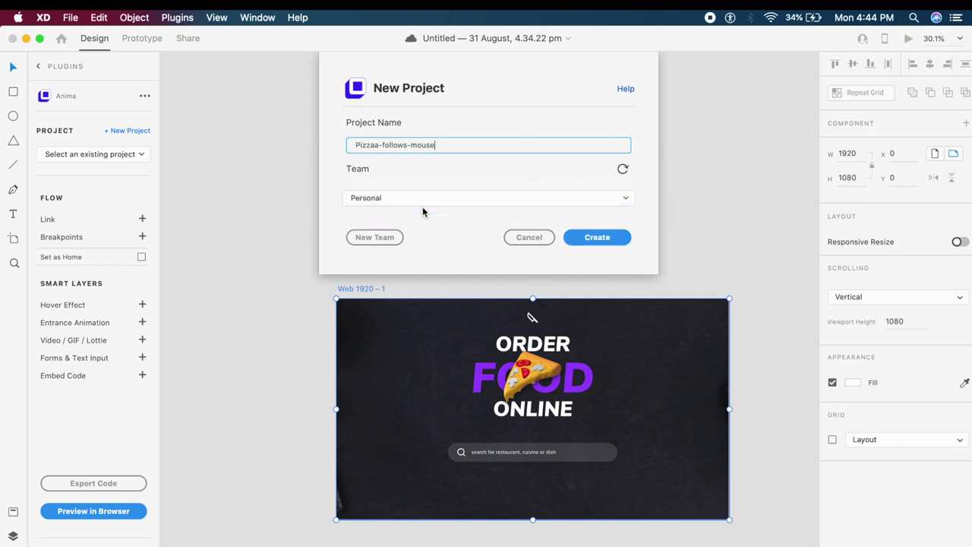
pyautogui.click(596, 242)
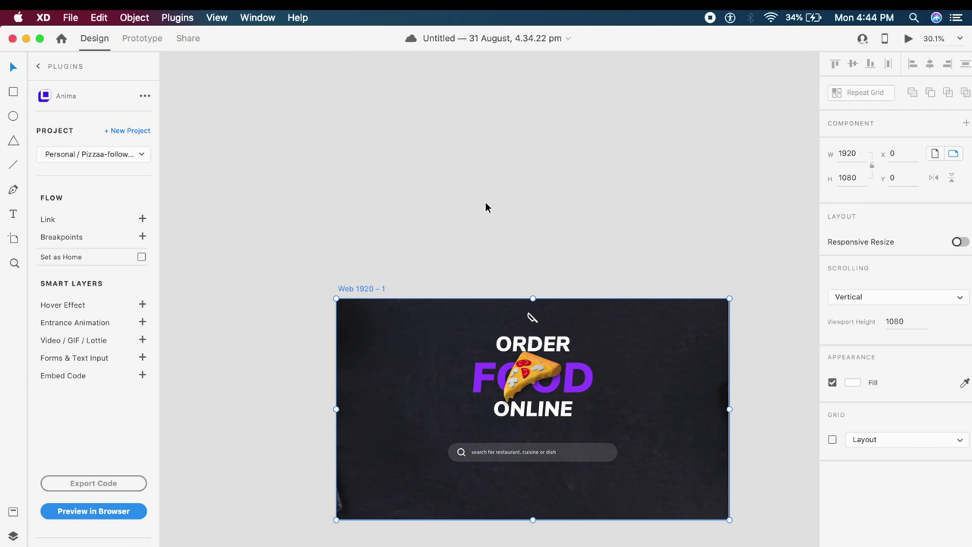
pyautogui.click(125, 512)
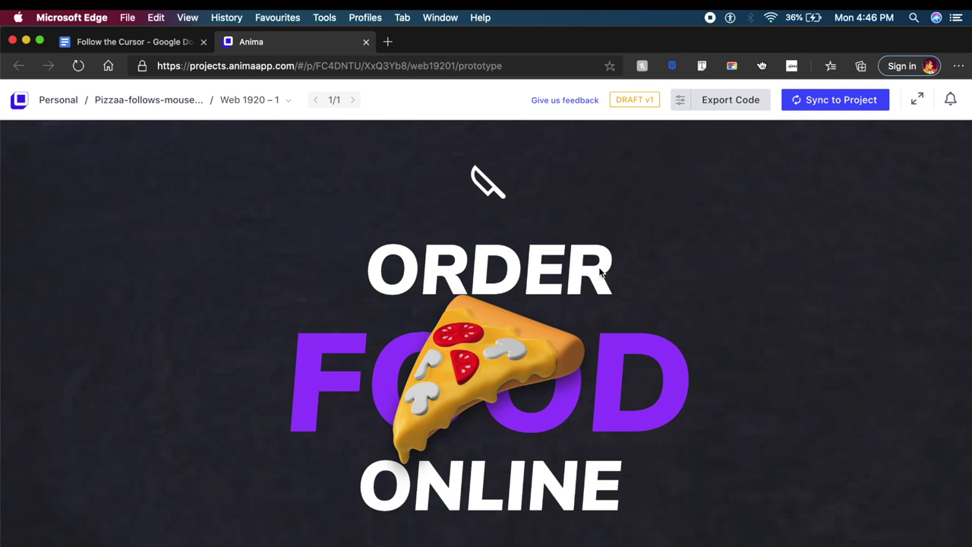
# Step: Inspect the pizza image in DevTools, select its class pizza-C61RwL, and return to Adobe XD
pyautogui.rightClick(461, 347)
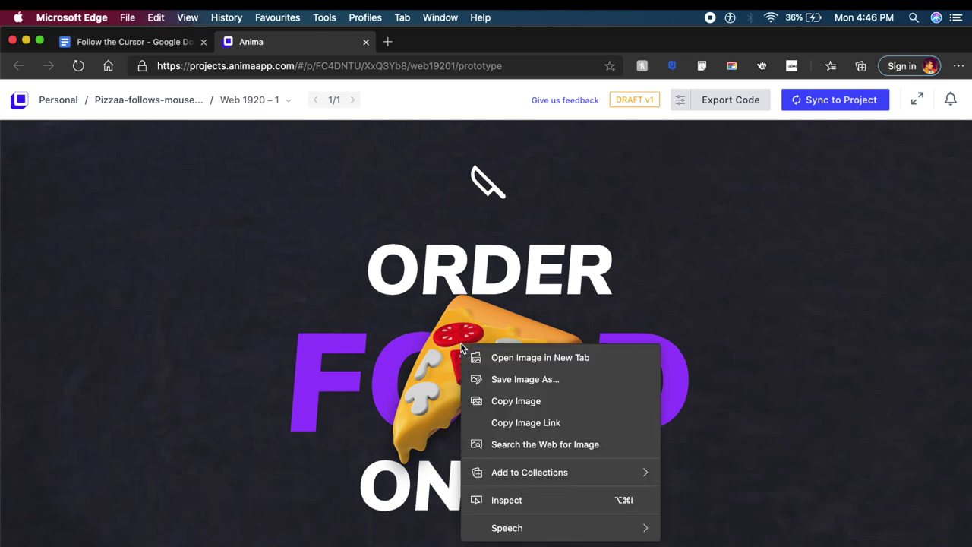
pyautogui.click(519, 500)
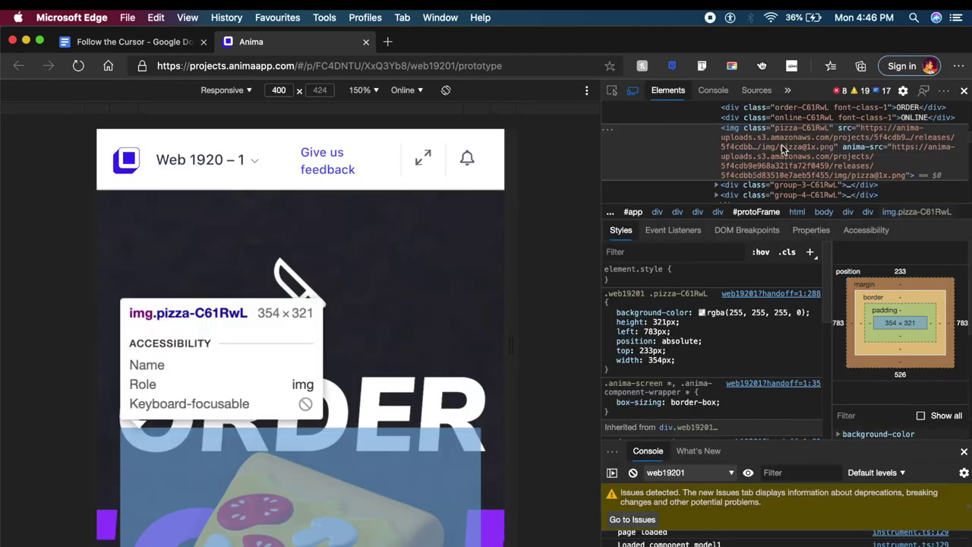
pyautogui.moveTo(749, 141)
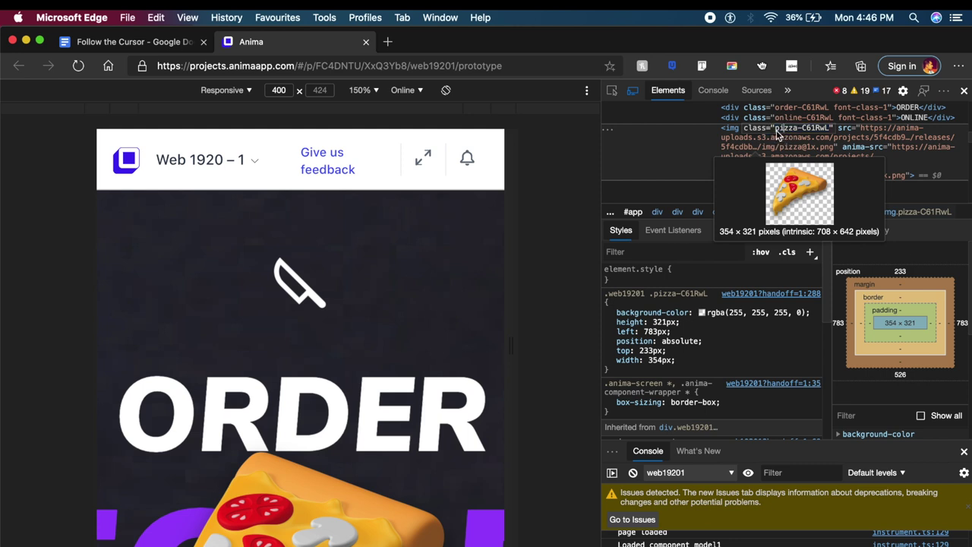
pyautogui.click(779, 130)
pyautogui.moveTo(781, 136); pyautogui.dragTo(832, 135)
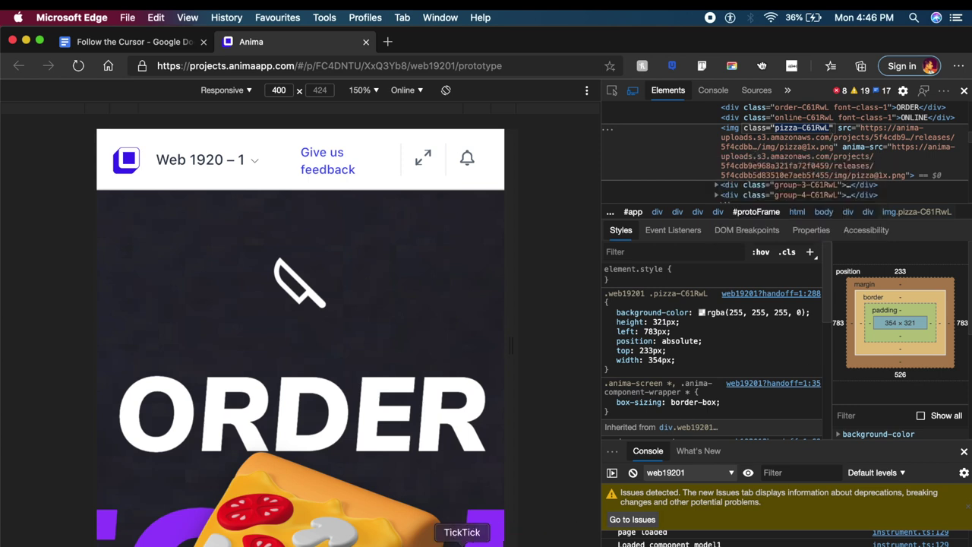
pyautogui.click(401, 541)
pyautogui.click(530, 326)
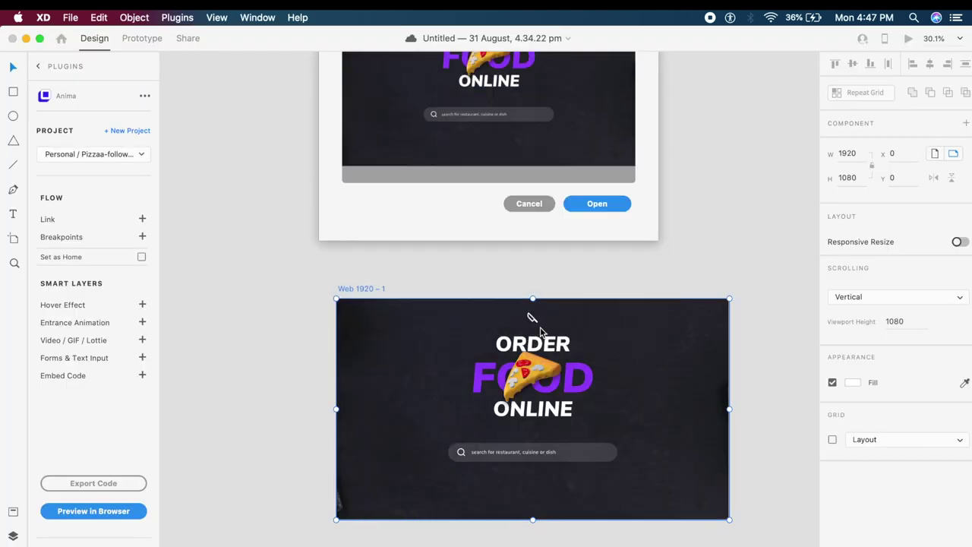
# Step: Replace .cursor with .pizza-C61RwL in the Website embed script and save it
pyautogui.click(142, 375)
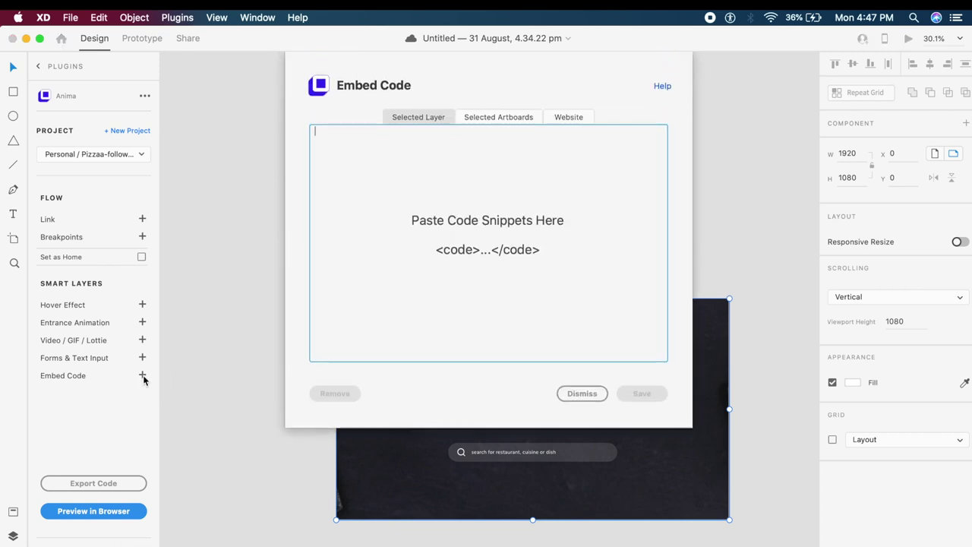
pyautogui.click(560, 119)
pyautogui.write('<script src="https://ajax.googleapis.com/ajax/libs/jquery/2.1.3/jquery.min.js"></script>  <script> jQuery(document).ready(function() {   var mouseX = 0, mouseY = 0;  var xp = 0, yp = 0;   $(document).mousemove(function(e){   mouseX = e.pageX - 30;   mouseY = e.pageY - 30;  });   setInterval(function(){   xp += ((mouseX - xp)/8);   yp += ((mouseY - yp)/8);   $(".cursor").css({left: xp +\'px\', top: yp +\'px\'});  }, 20);  }); </script>')
pyautogui.click(393, 206)
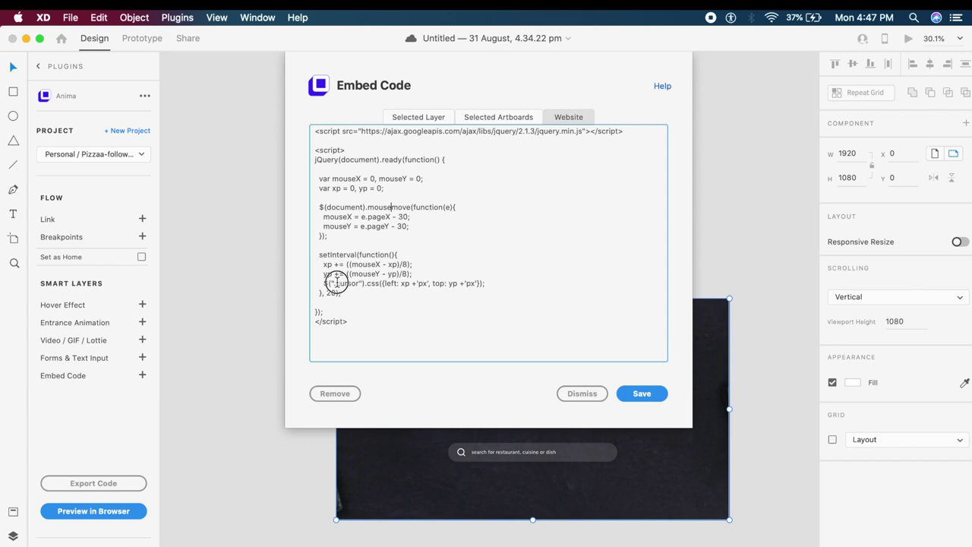
pyautogui.moveTo(337, 283); pyautogui.dragTo(359, 282)
pyautogui.write('pizza-C61RwL')
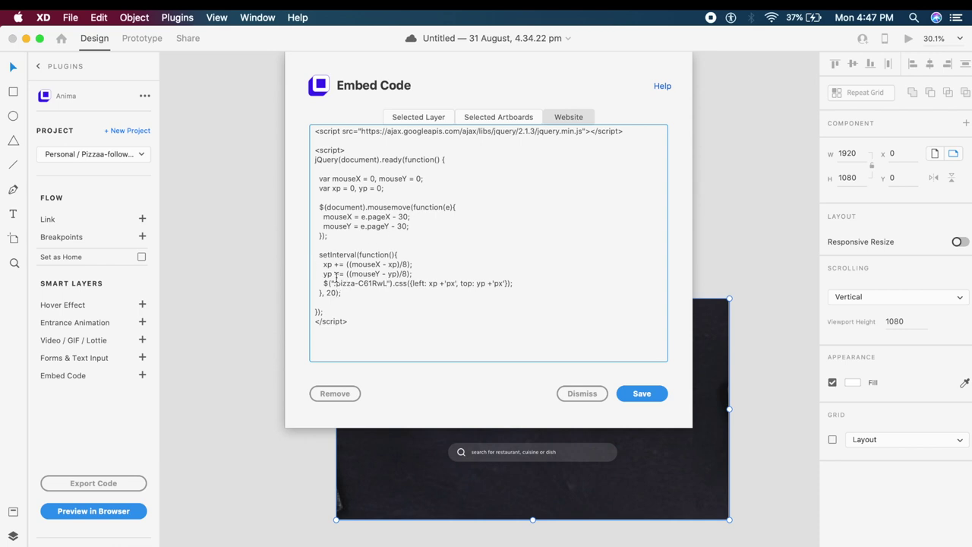
pyautogui.moveTo(338, 284); pyautogui.dragTo(370, 284)
pyautogui.click(642, 395)
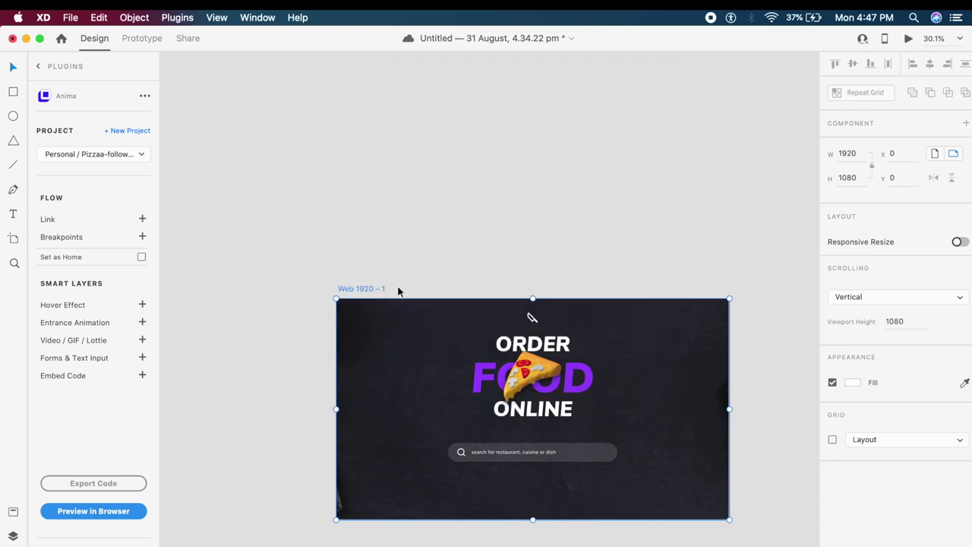
# Step: Regenerate the Anima browser preview with the updated pizza-following script
pyautogui.click(136, 516)
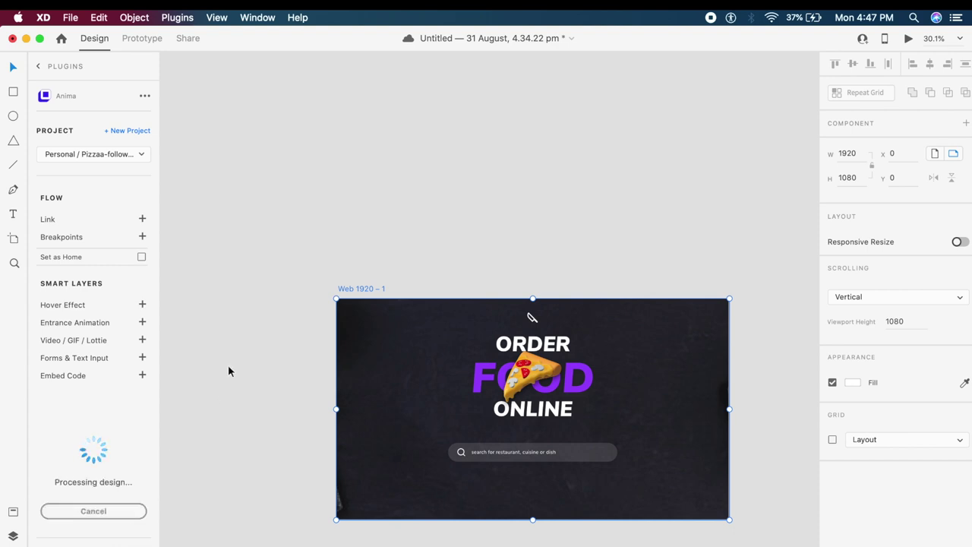